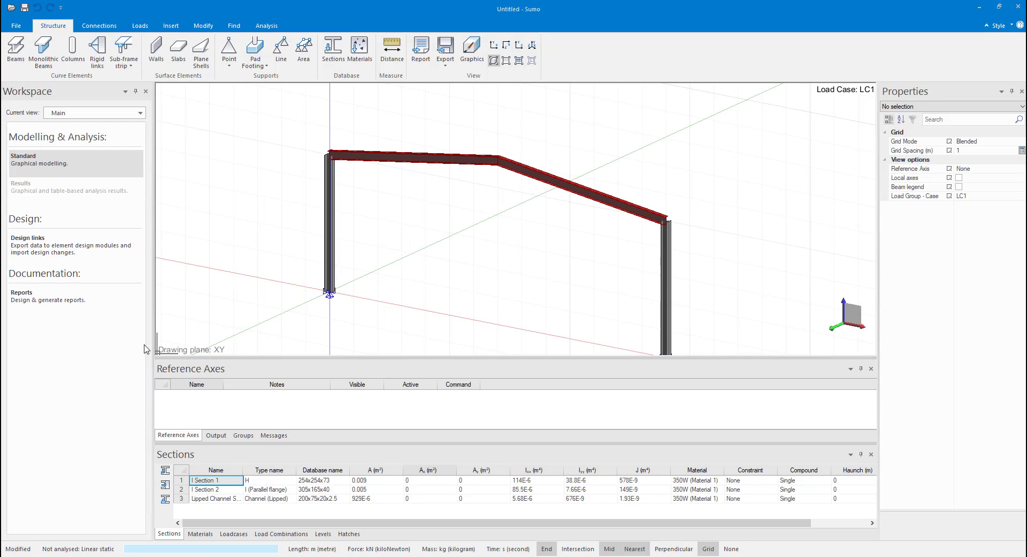
Step: Add a reference axis with its origin at the frame's ridge and its x-axis along the rafter toward the eave above the global origin
{"action": "left_click", "coordinate": [170, 26]}
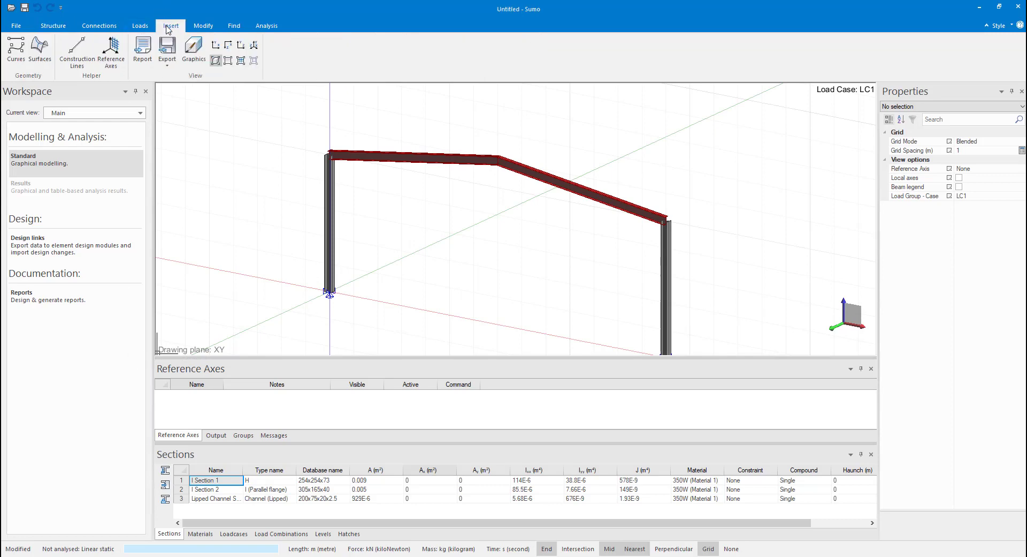
{"action": "left_click", "coordinate": [111, 50]}
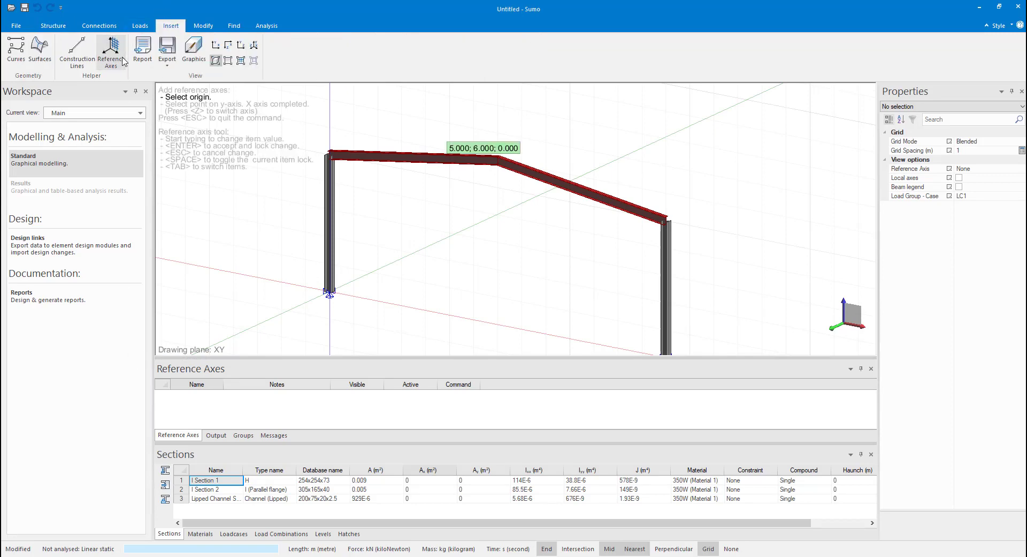
{"action": "left_click", "coordinate": [498, 164]}
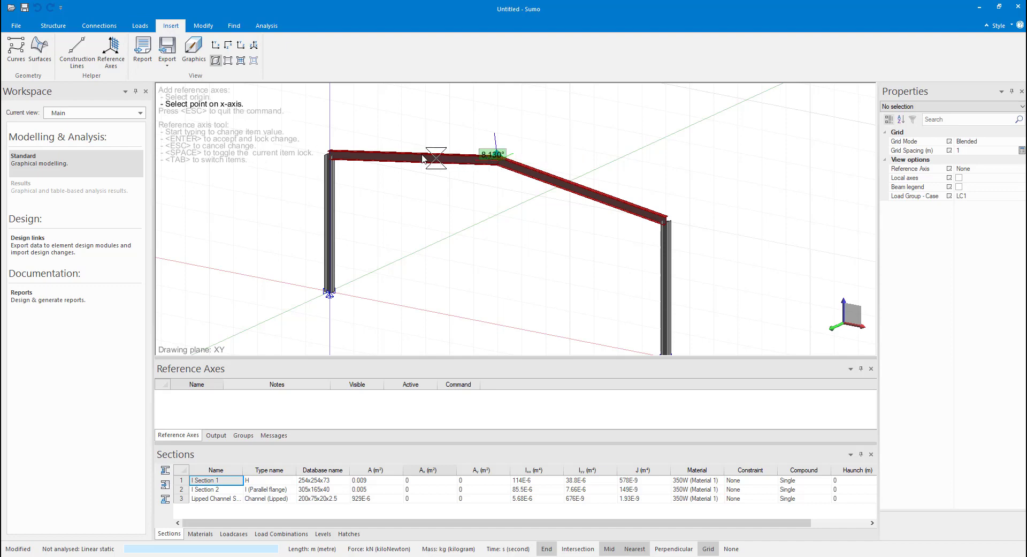
{"action": "left_click", "coordinate": [331, 153]}
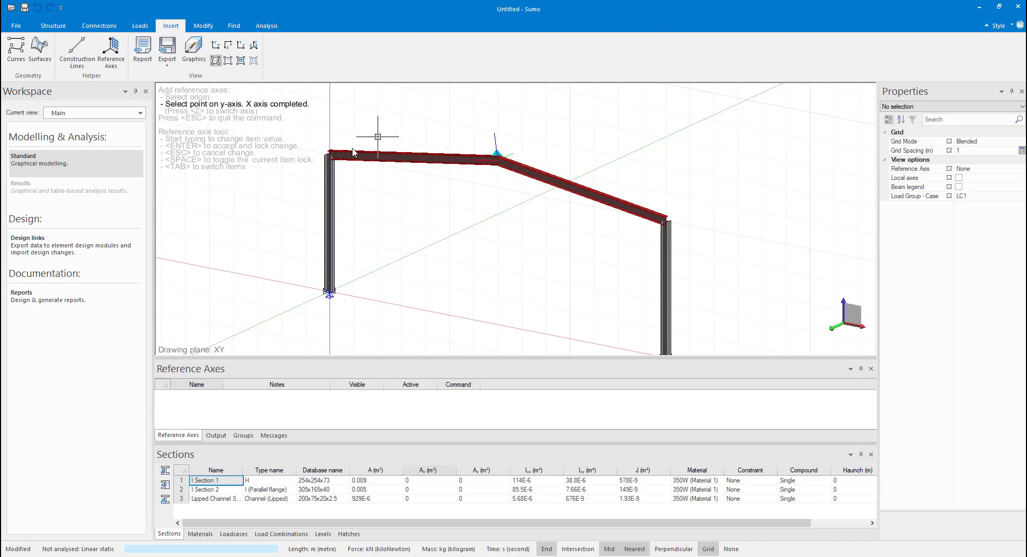
{"action": "left_click", "coordinate": [396, 151]}
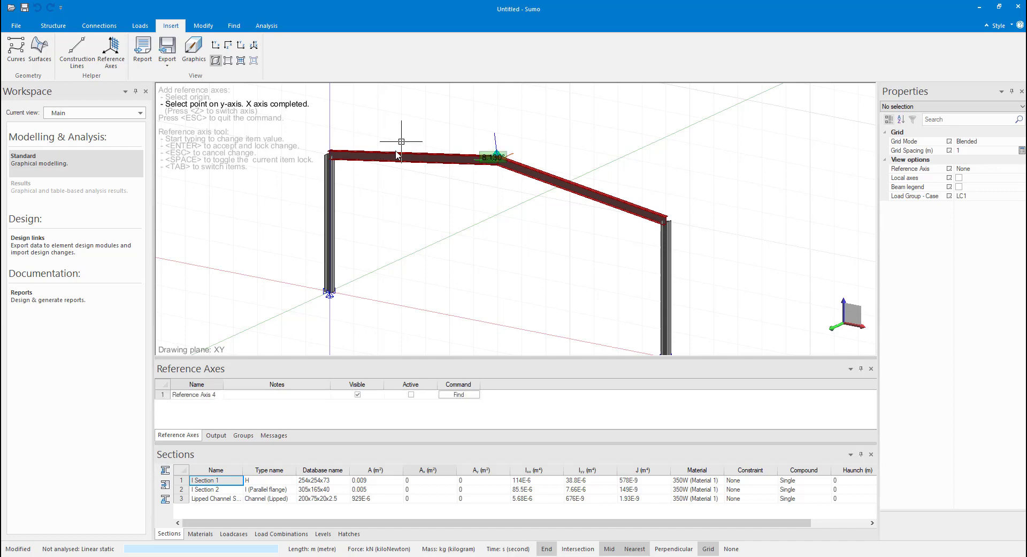
{"action": "left_click", "coordinate": [397, 155]}
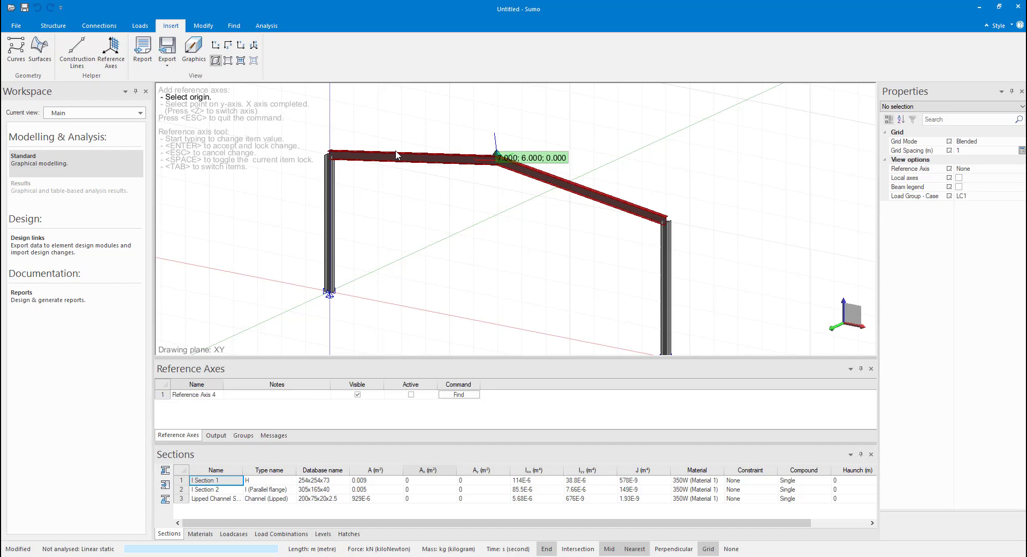
{"action": "key", "text": "Escape"}
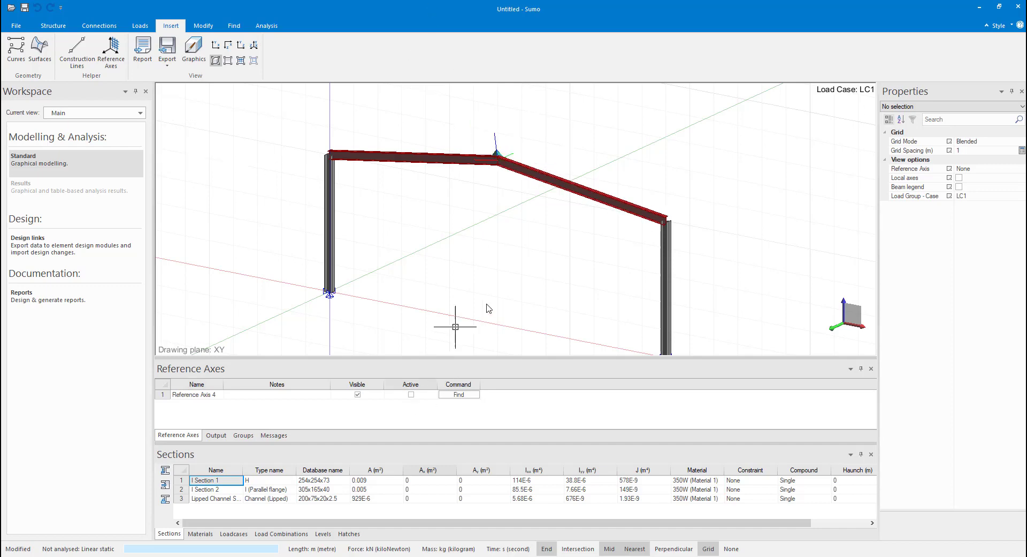
Step: Make the ridge reference axis the active one
{"action": "middle_click_drag", "start_coordinate": [487, 306], "coordinate": [512, 293], "text": "shift"}
{"action": "scroll", "coordinate": [407, 298], "scroll_direction": "down", "scroll_amount": 2}
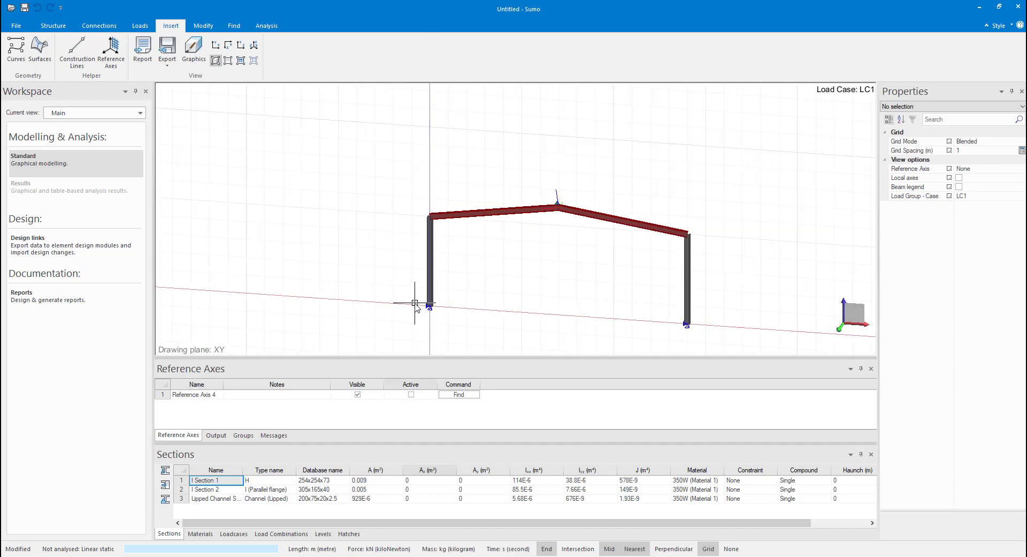
{"action": "left_click", "coordinate": [411, 395]}
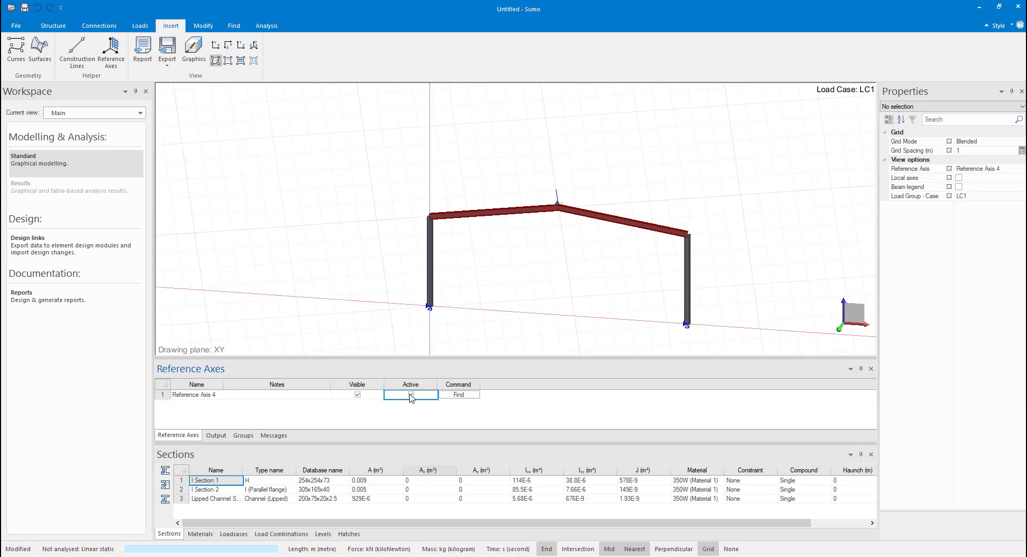
Step: Draw a 6 m beam with the 200x75x20x2.5 lipped channel section from the ridge at 7; 6; 0 to 7; 6; -6
{"action": "middle_click_drag", "start_coordinate": [570, 258], "coordinate": [528, 280]}
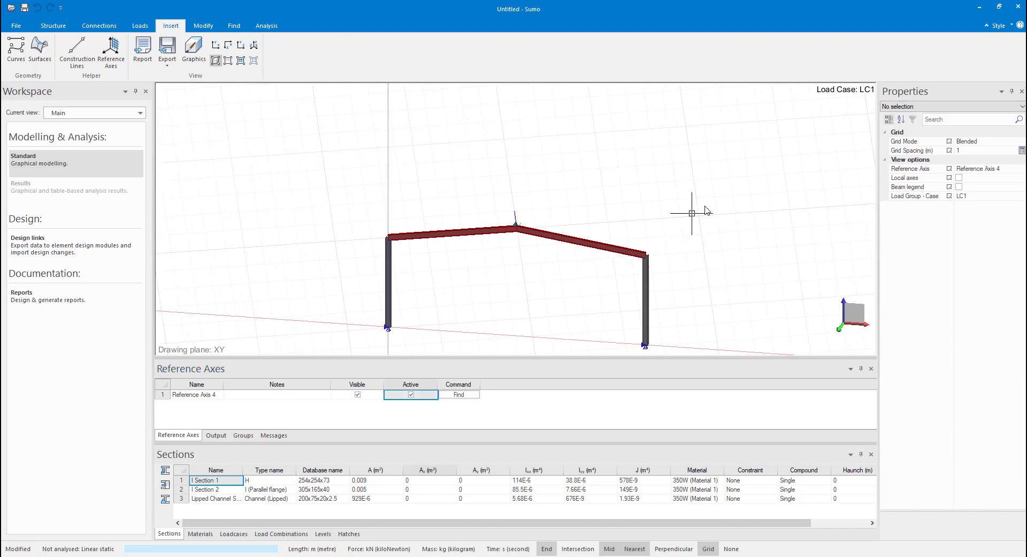
{"action": "middle_click_drag", "start_coordinate": [692, 213], "coordinate": [667, 233], "text": "shift"}
{"action": "scroll", "coordinate": [426, 240], "scroll_direction": "down", "scroll_amount": 3}
{"action": "mouse_move", "coordinate": [424, 239]}
{"action": "middle_mouse_down", "text": "shift"}
{"action": "mouse_move", "coordinate": [456, 231]}
{"action": "mouse_move", "coordinate": [448, 261]}
{"action": "middle_mouse_up", "text": "shift"}
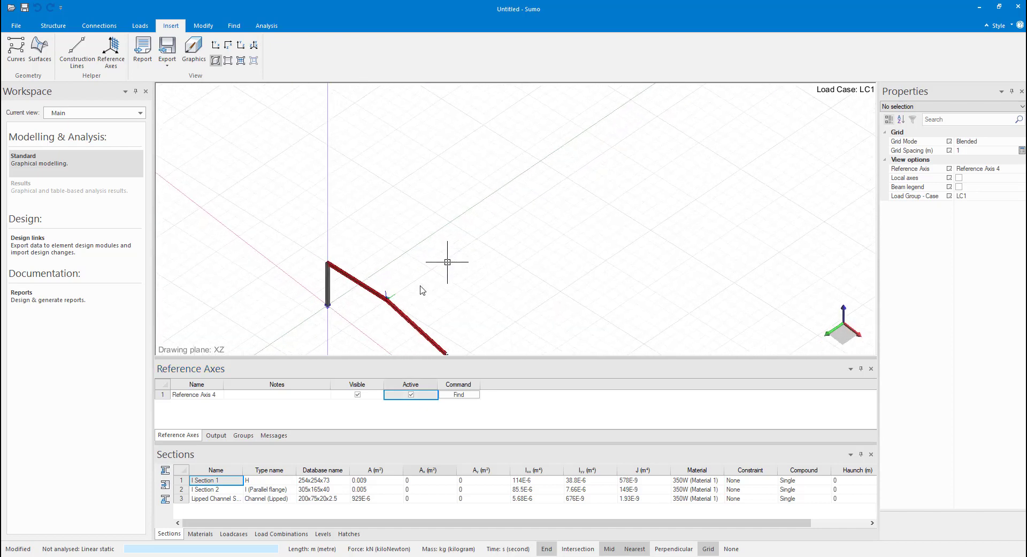
{"action": "scroll", "coordinate": [386, 298], "scroll_direction": "up", "scroll_amount": 5}
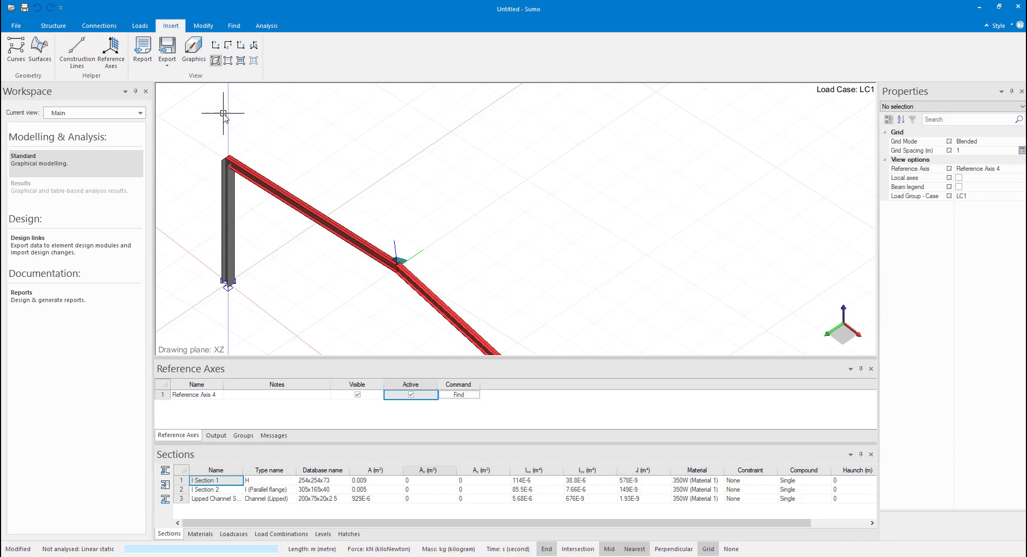
{"action": "left_click", "coordinate": [60, 28]}
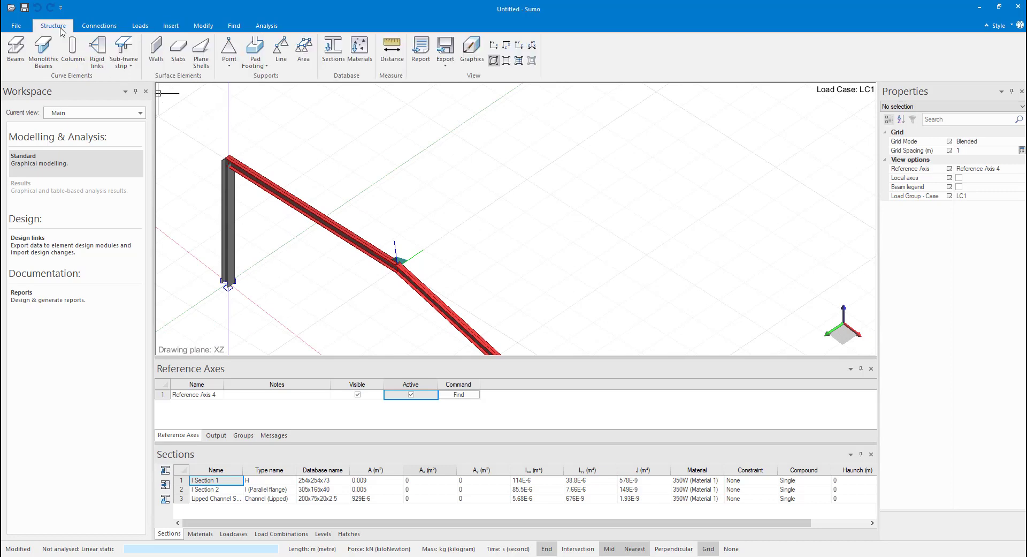
{"action": "left_click", "coordinate": [16, 49]}
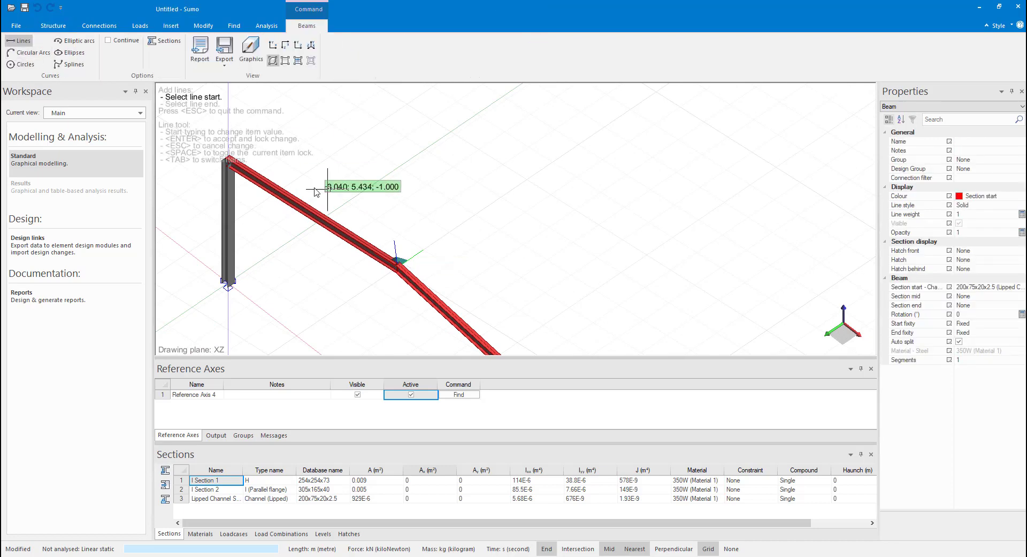
{"action": "left_click", "coordinate": [388, 252]}
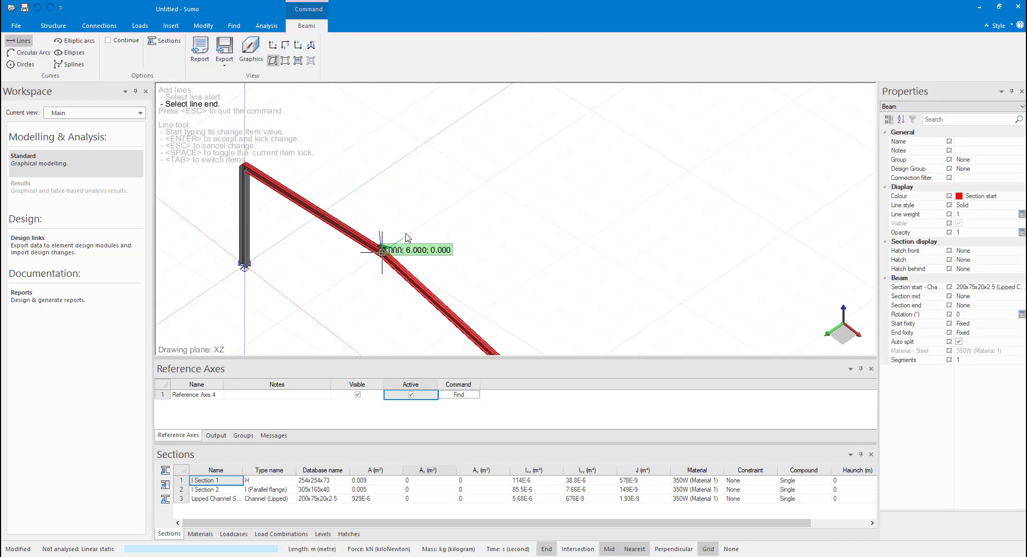
{"action": "left_click", "coordinate": [504, 170]}
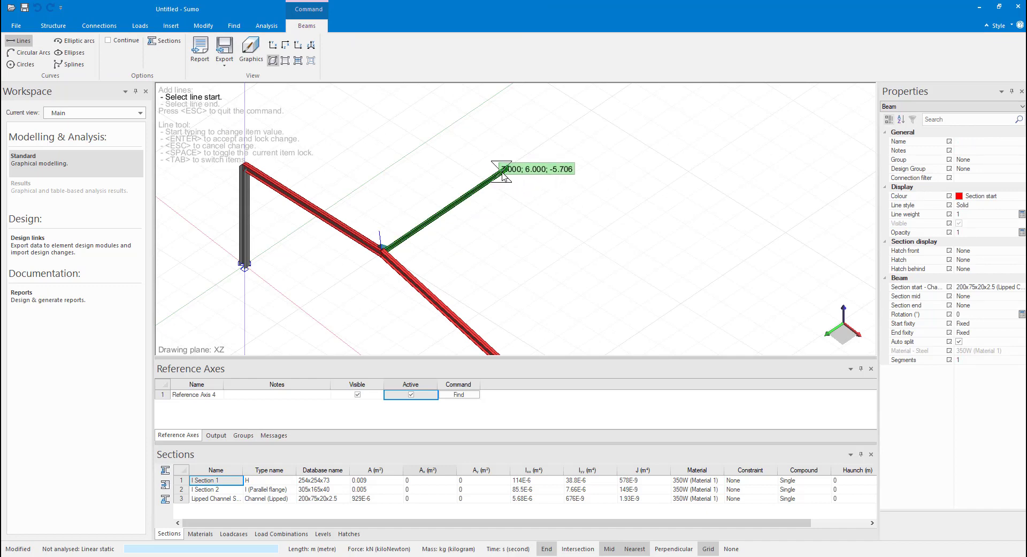
{"action": "key", "text": "Escape"}
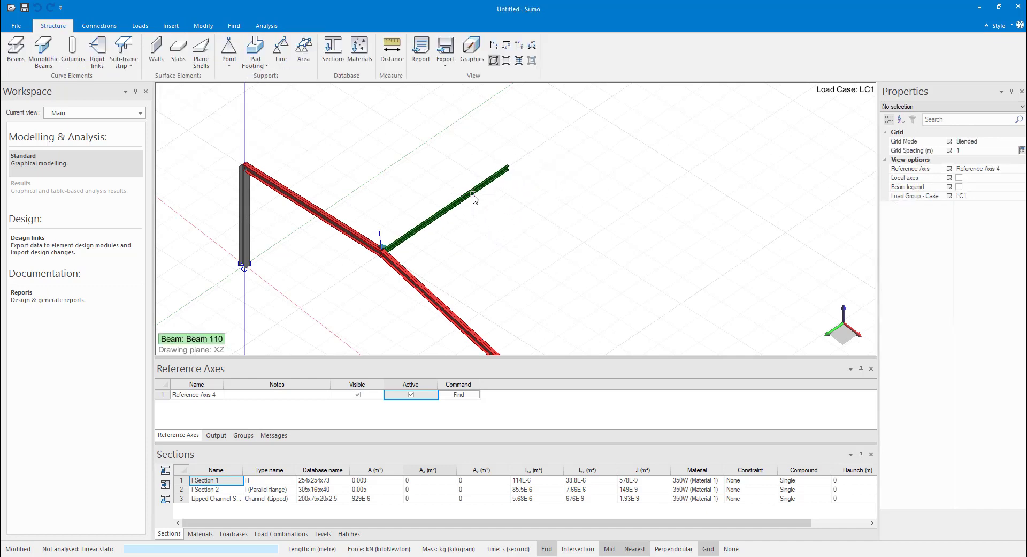
{"action": "left_click", "coordinate": [473, 194]}
{"action": "key", "text": "Escape"}
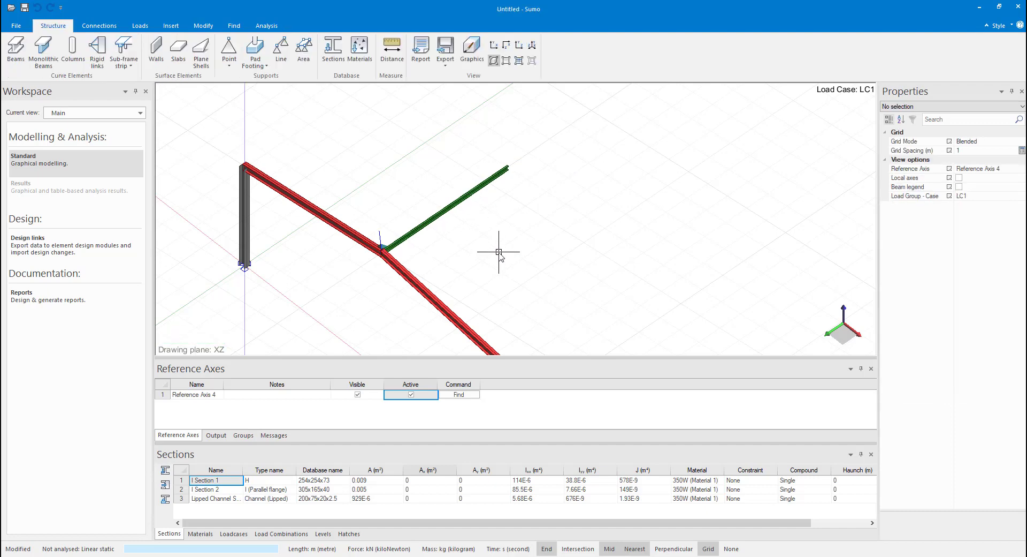
Step: Check the reference axis's Z rotation and set the channel beam's rotation to -8.13° by subtracting 180 from 171.87
{"action": "middle_click_drag", "start_coordinate": [498, 252], "coordinate": [509, 226], "text": "shift"}
{"action": "left_click", "coordinate": [440, 177]}
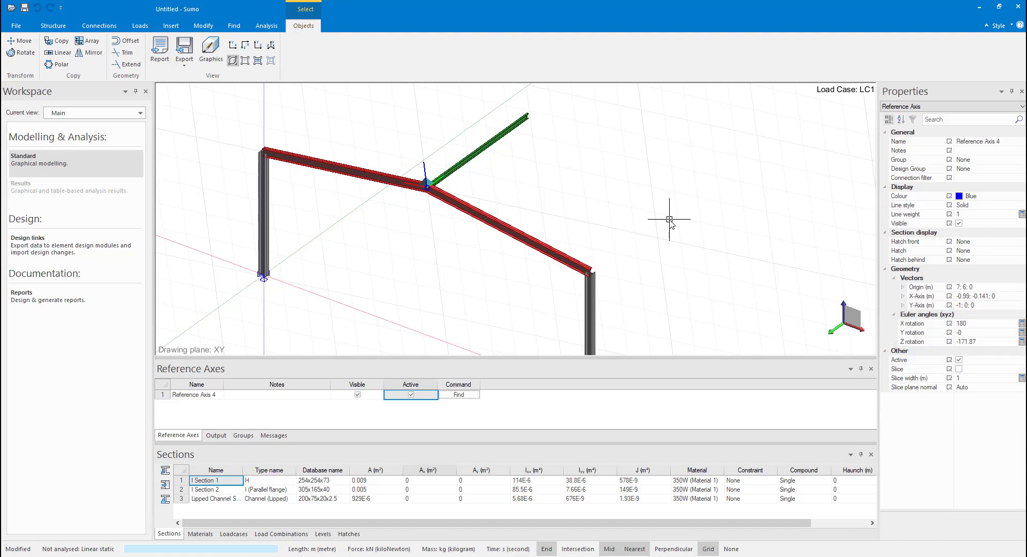
{"action": "key", "text": "Escape"}
{"action": "left_click", "coordinate": [487, 147]}
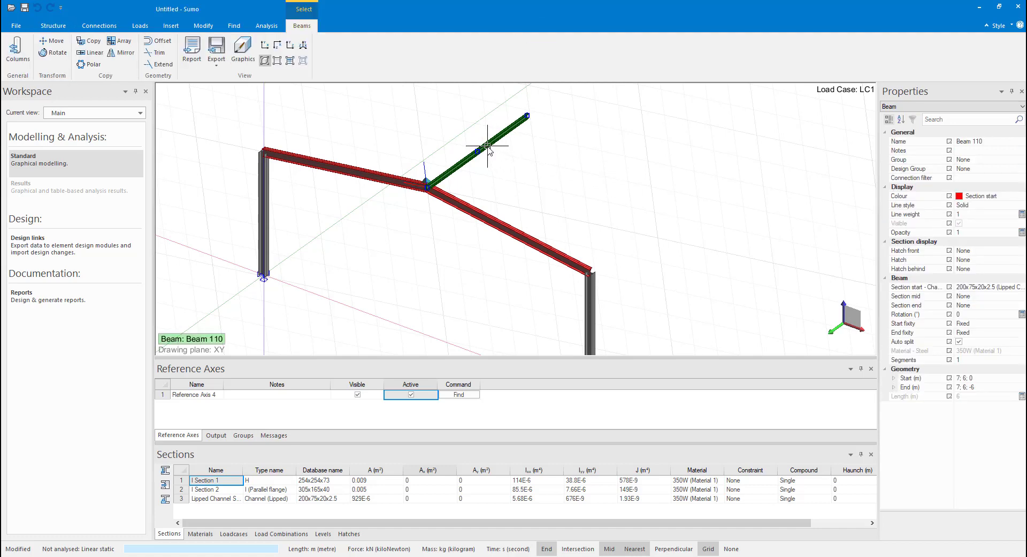
{"action": "left_click", "coordinate": [1004, 315]}
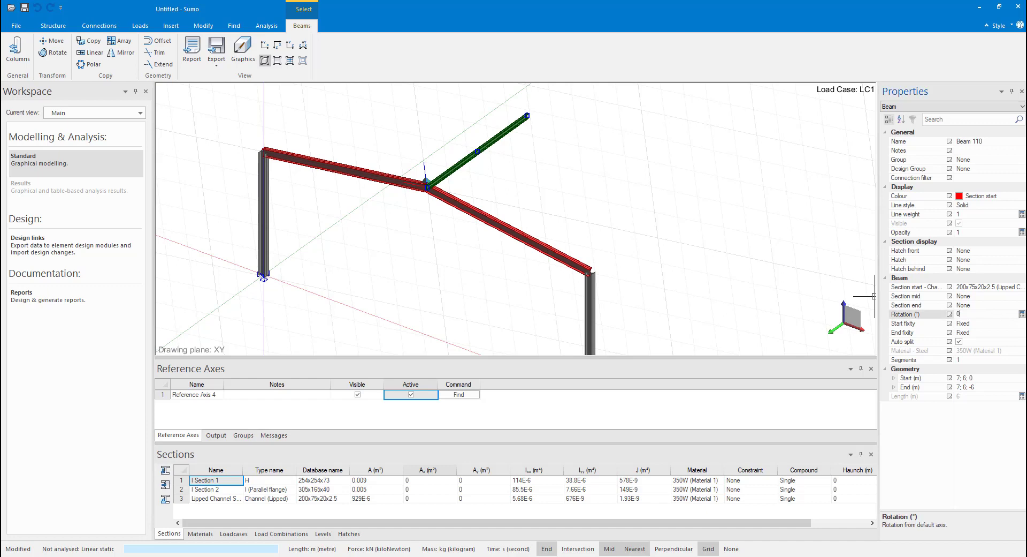
{"action": "left_click", "coordinate": [1021, 314]}
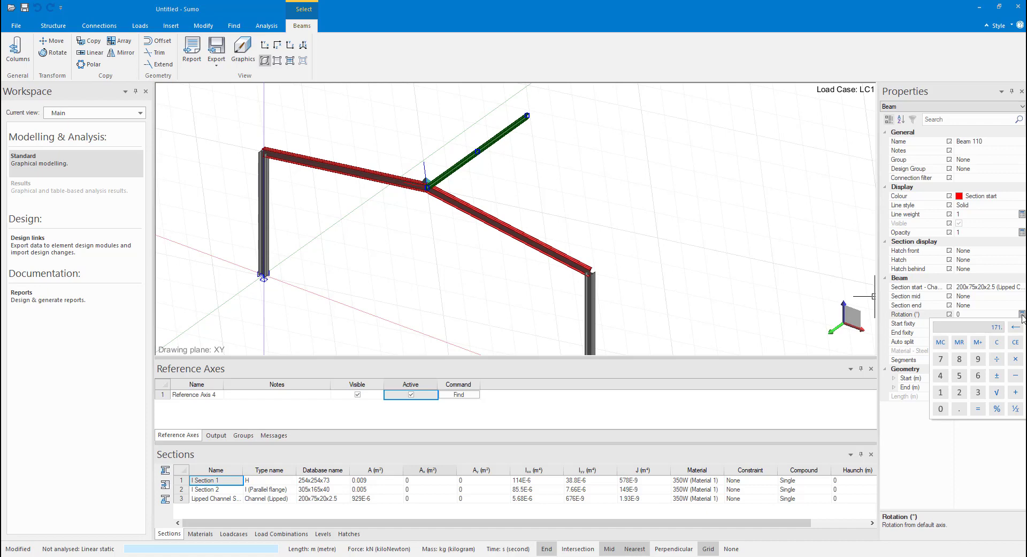
{"action": "type", "text": "180"}
{"action": "key", "text": "Return"}
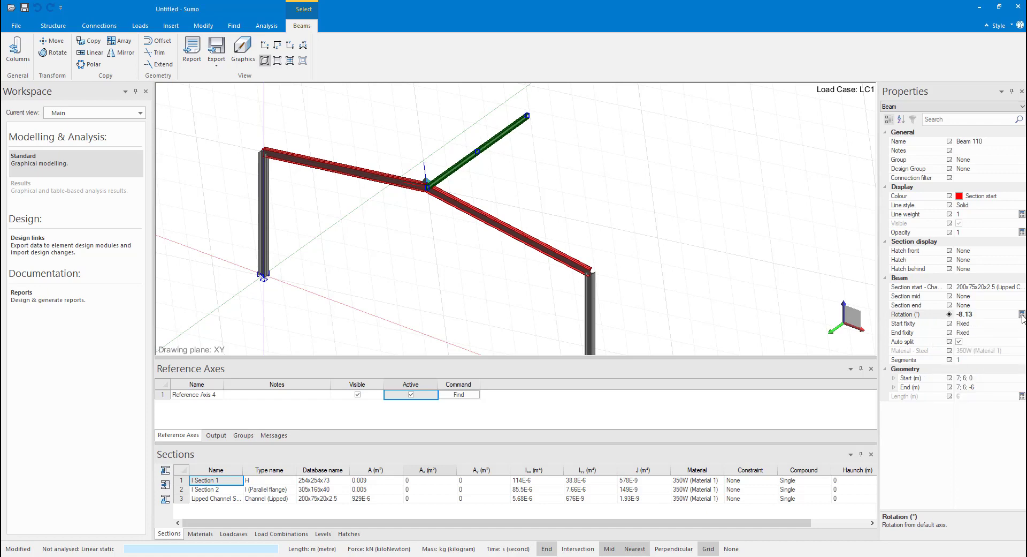
{"action": "left_click", "coordinate": [546, 191]}
Step: Examine how the channel beam meets the rafters at the ridge in both rendered and wireframe display
{"action": "scroll", "coordinate": [426, 177], "scroll_direction": "up", "scroll_amount": 1}
{"action": "scroll", "coordinate": [427, 176], "scroll_direction": "up", "scroll_amount": 5}
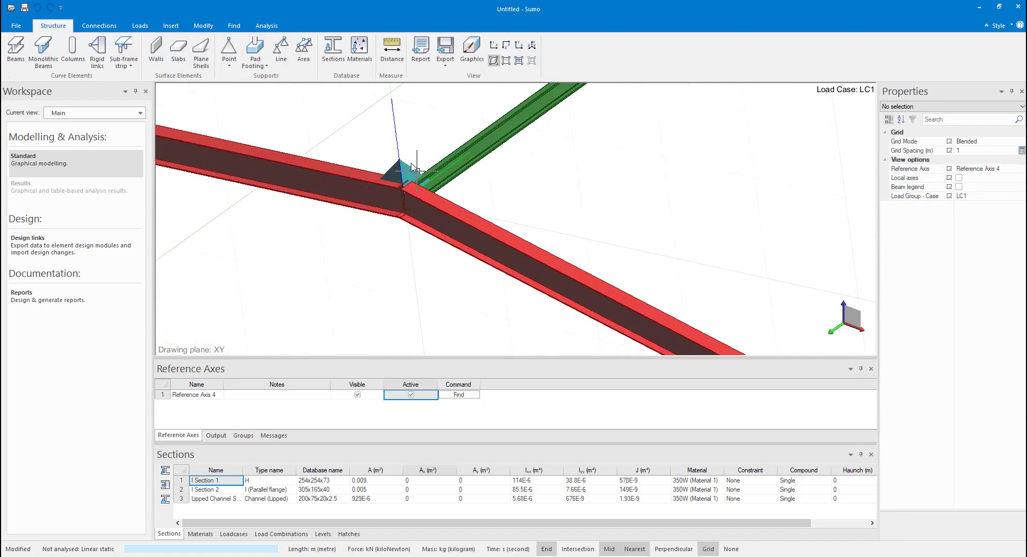
{"action": "scroll", "coordinate": [386, 213], "scroll_direction": "down", "scroll_amount": 5}
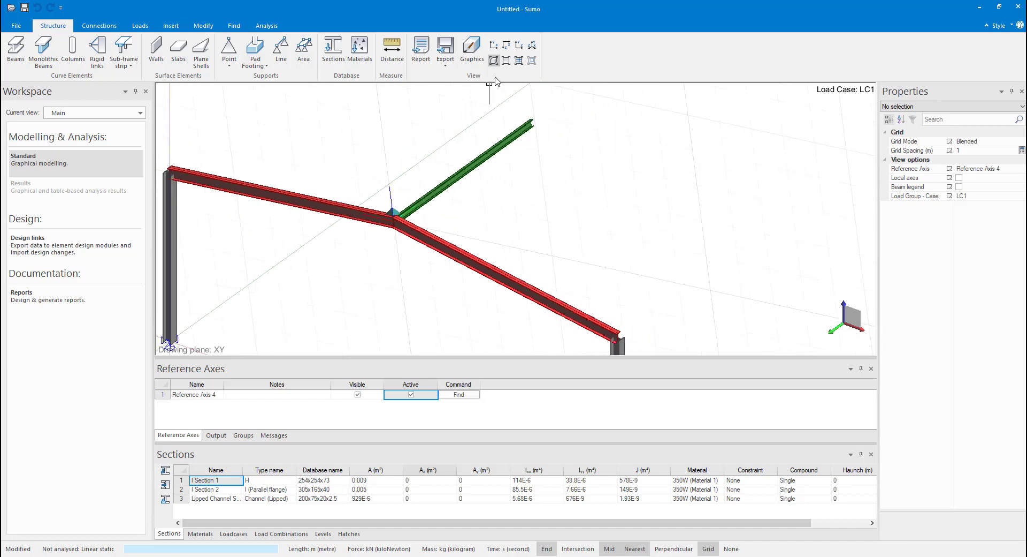
{"action": "left_click", "coordinate": [506, 60]}
{"action": "scroll", "coordinate": [386, 224], "scroll_direction": "up", "scroll_amount": 5}
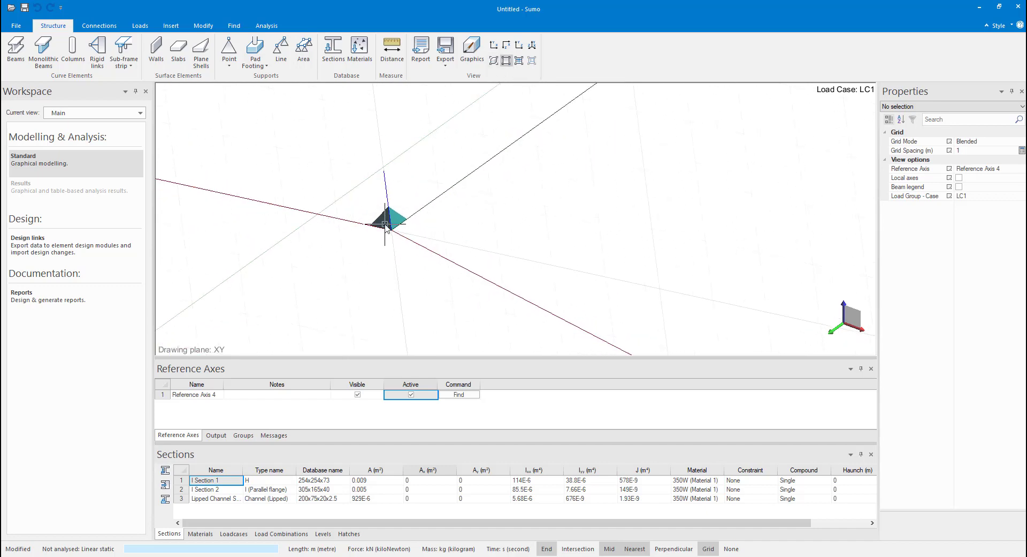
{"action": "left_click", "coordinate": [493, 60]}
{"action": "scroll", "coordinate": [485, 192], "scroll_direction": "down", "scroll_amount": 4}
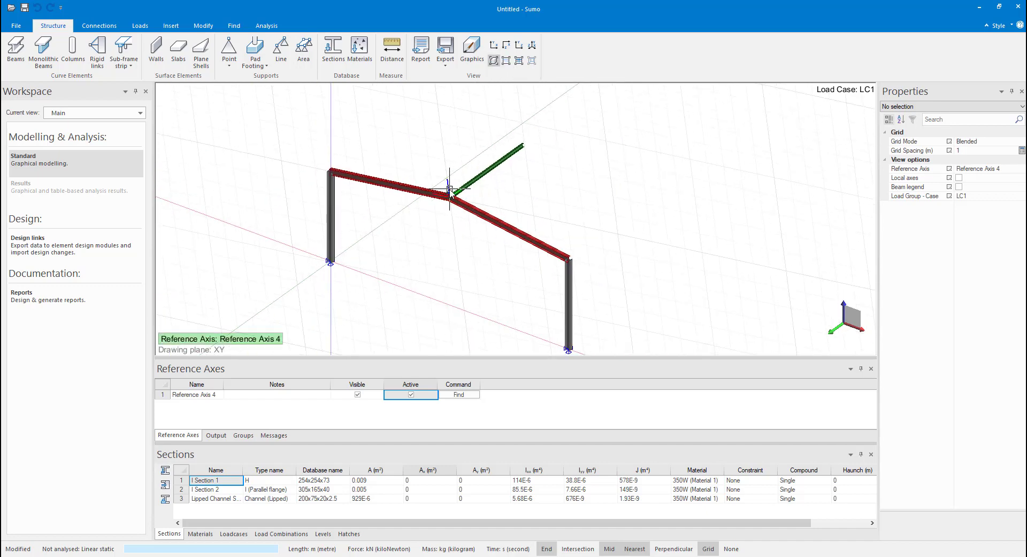
{"action": "scroll", "coordinate": [449, 190], "scroll_direction": "up", "scroll_amount": 2}
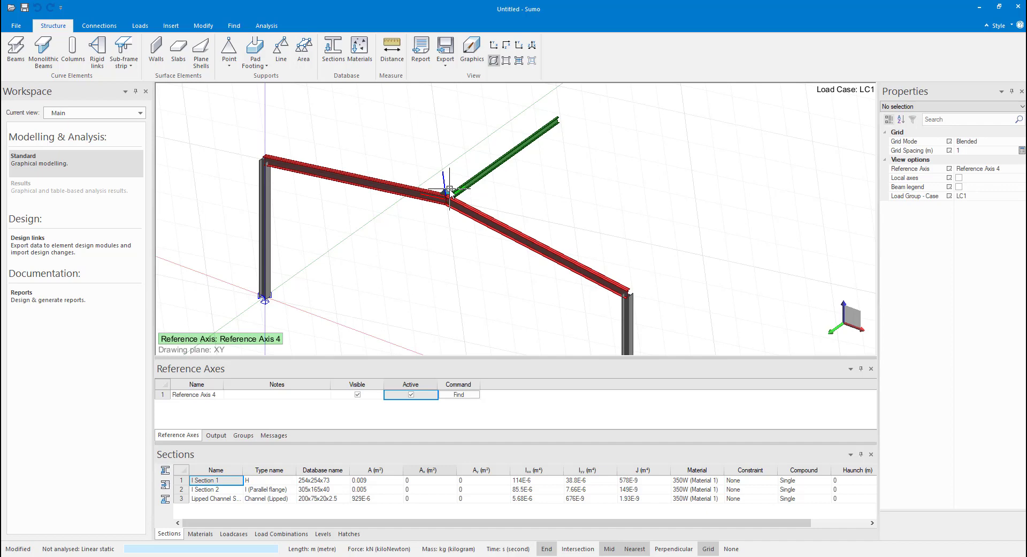
{"action": "scroll", "coordinate": [440, 201], "scroll_direction": "up", "scroll_amount": 2}
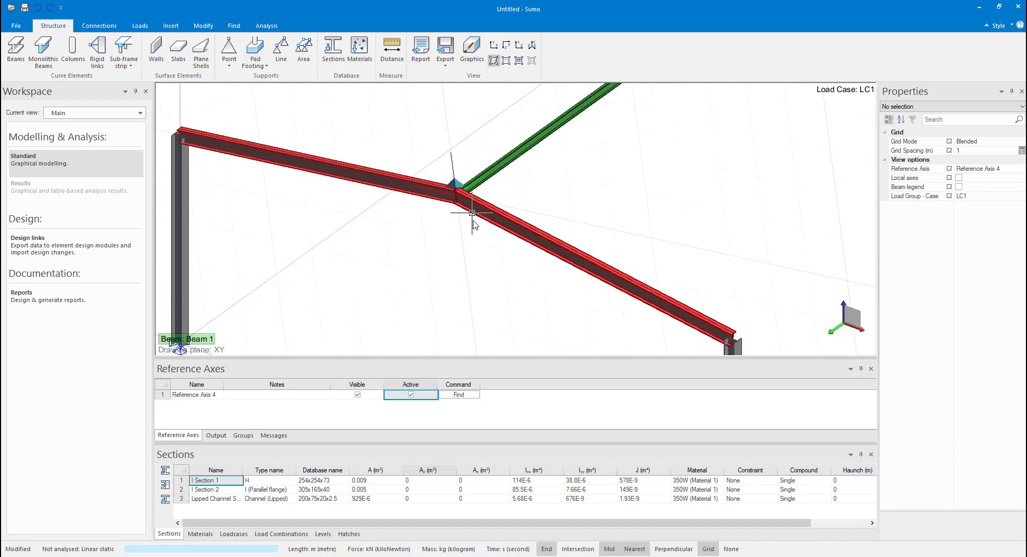
Step: Switch the model to wireframe display and hide the ridge reference axis
{"action": "left_click", "coordinate": [500, 170]}
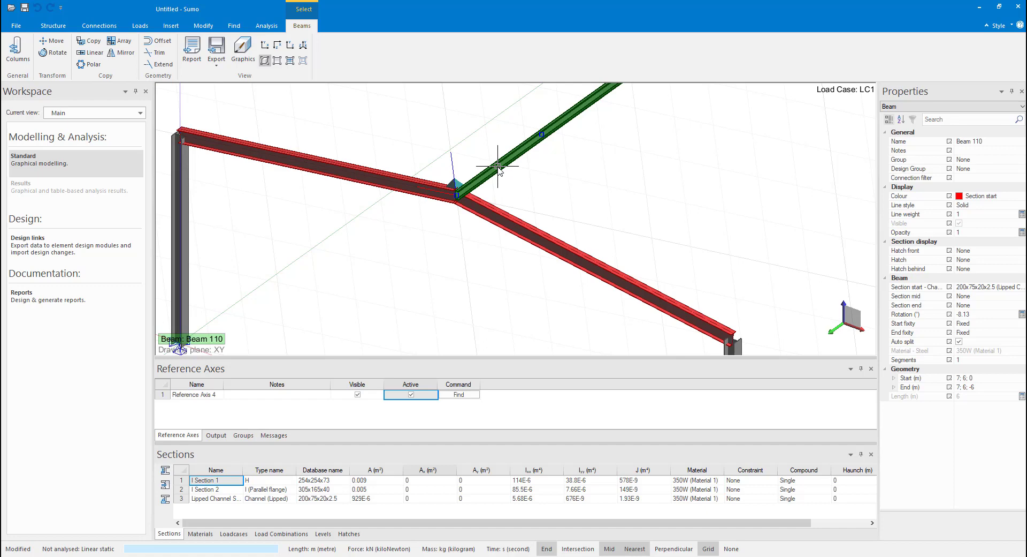
{"action": "left_click", "coordinate": [277, 60]}
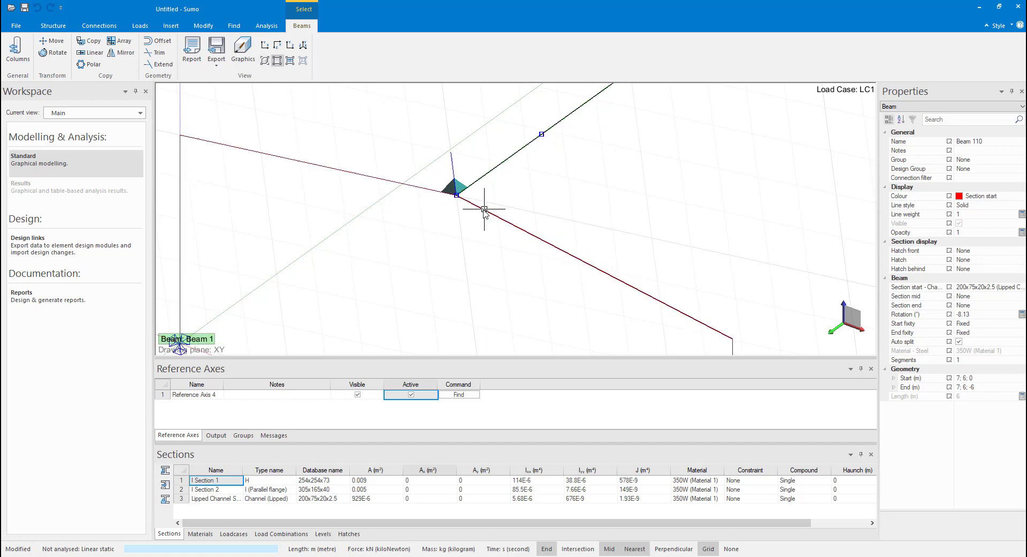
{"action": "key", "text": "Escape"}
{"action": "left_click", "coordinate": [453, 174]}
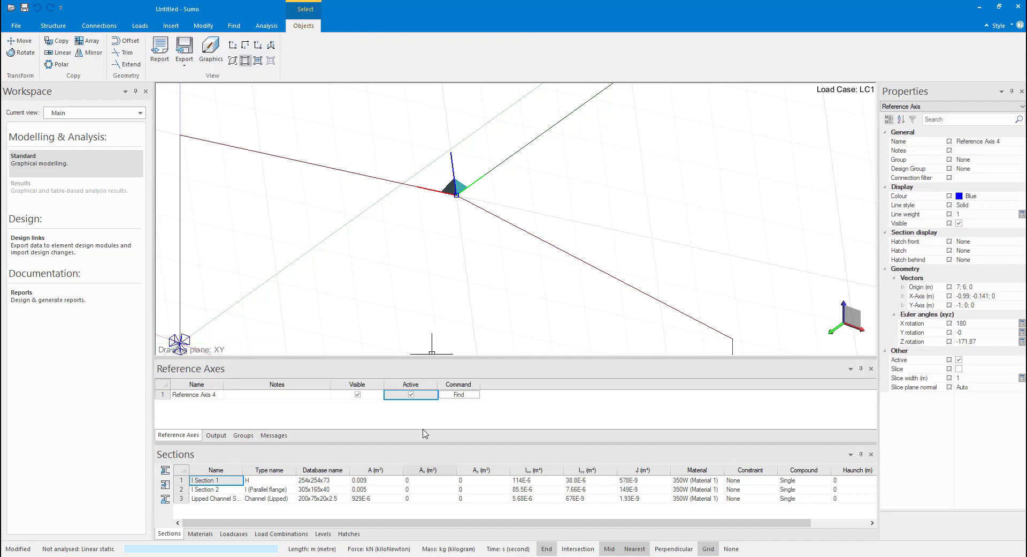
{"action": "left_click", "coordinate": [358, 395]}
Step: Move the channel beam 0.2525 m from the ridge node, perpendicular to the rafter along the reference axis
{"action": "left_click", "coordinate": [473, 185]}
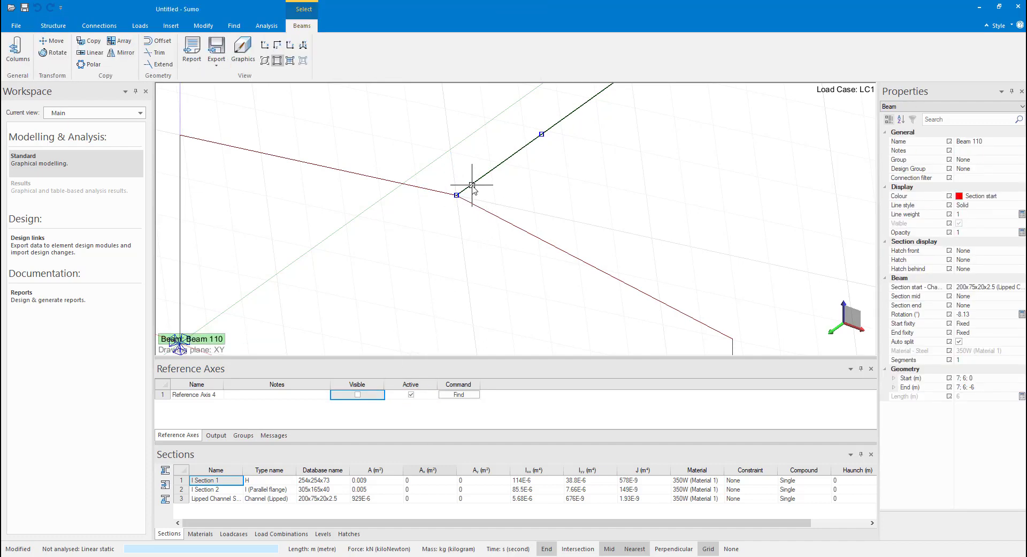
{"action": "left_click", "coordinate": [51, 42]}
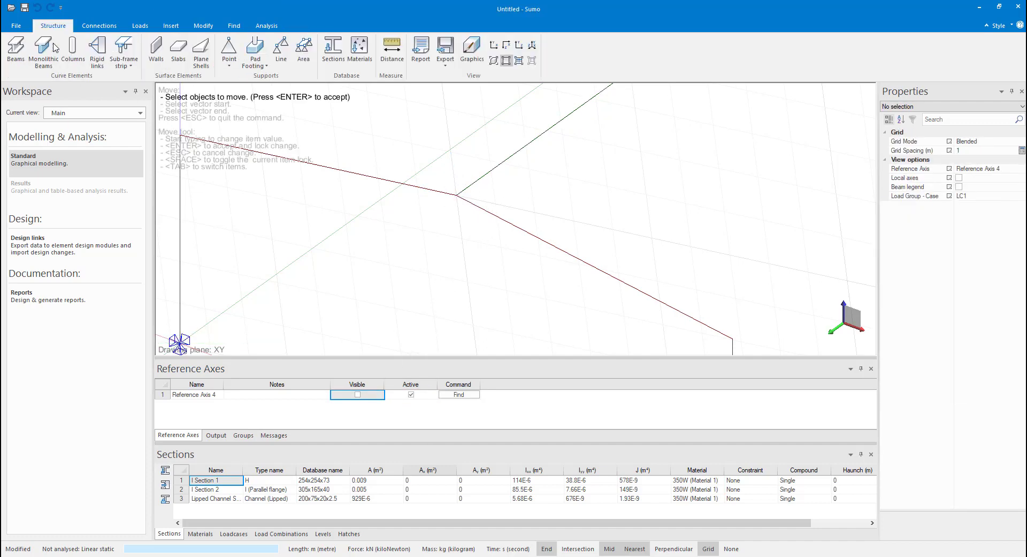
{"action": "left_click", "coordinate": [459, 199]}
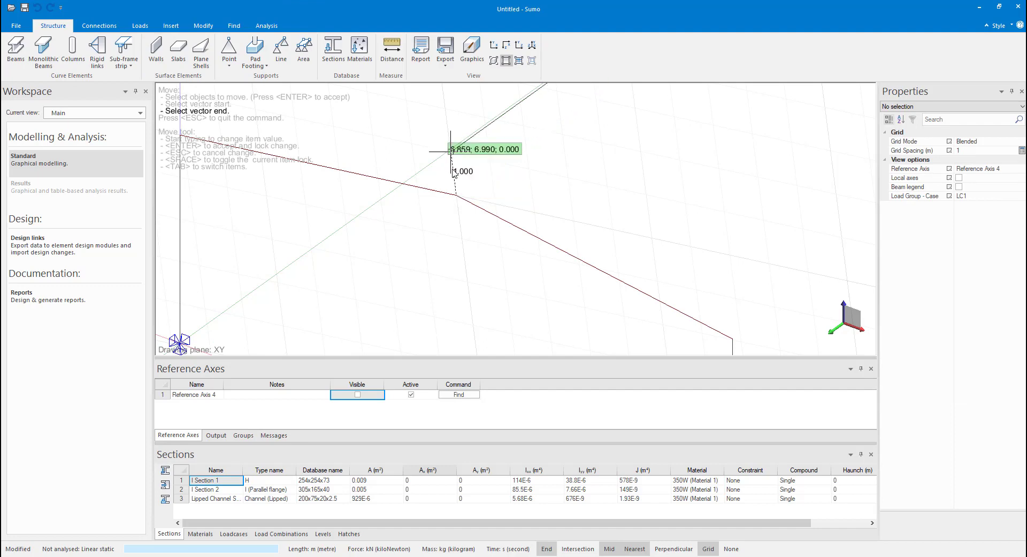
{"action": "key", "text": "Tab"}
{"action": "type", "text": "0.25"}
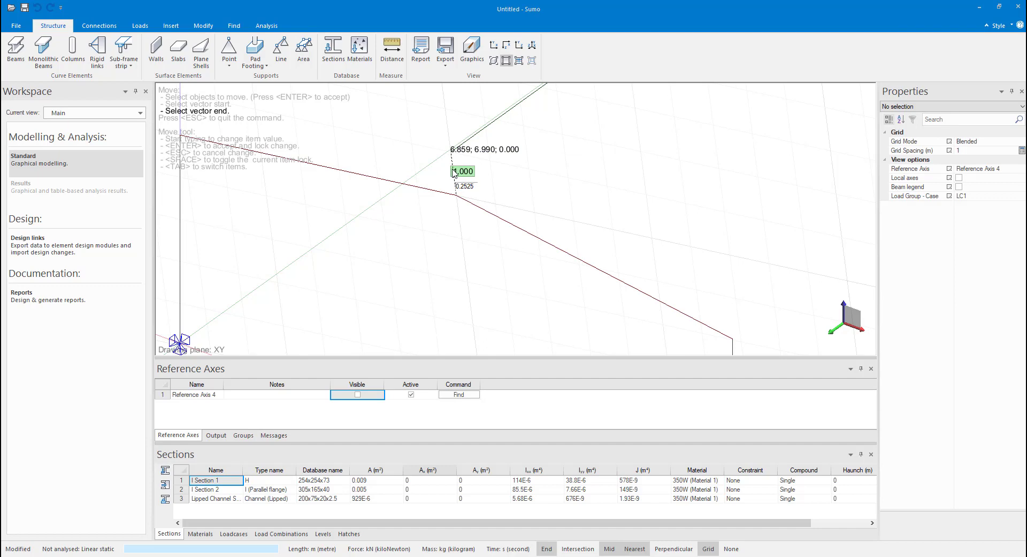
{"action": "key", "text": "Return"}
{"action": "key", "text": "Return"}
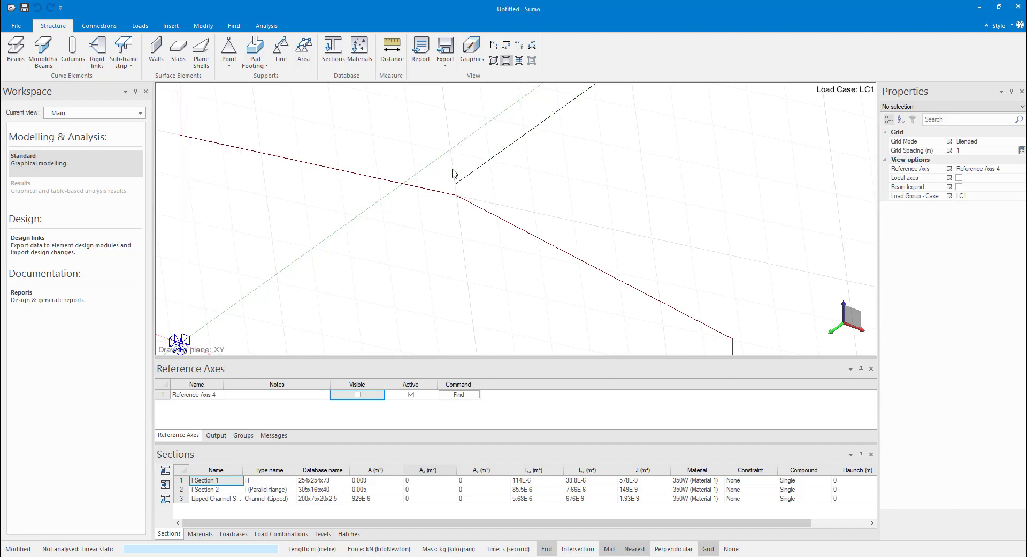
Step: Inspect how the offset channel beam sits on the rafters at the ridge in rendered display
{"action": "left_click", "coordinate": [493, 60]}
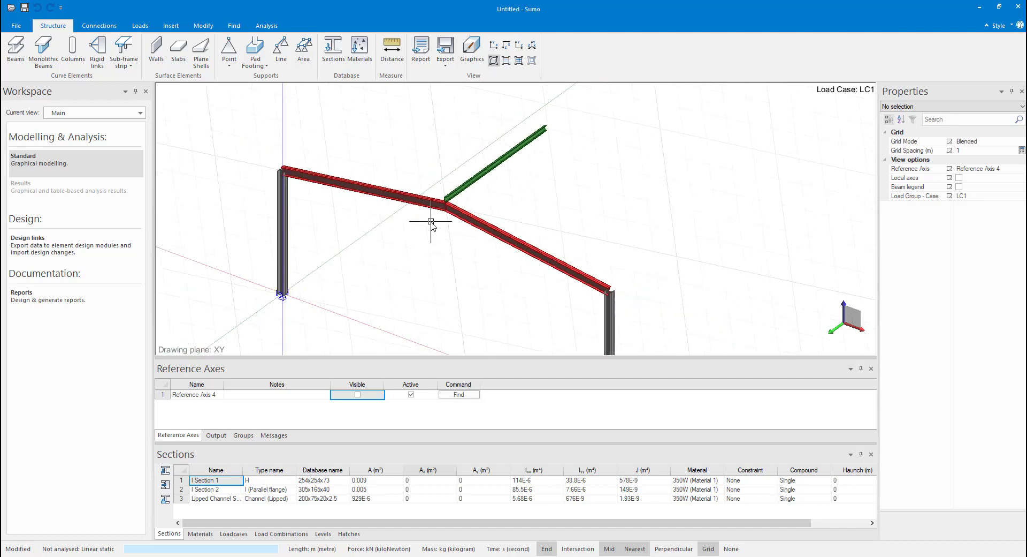
{"action": "scroll", "coordinate": [538, 132], "scroll_direction": "up", "scroll_amount": 5}
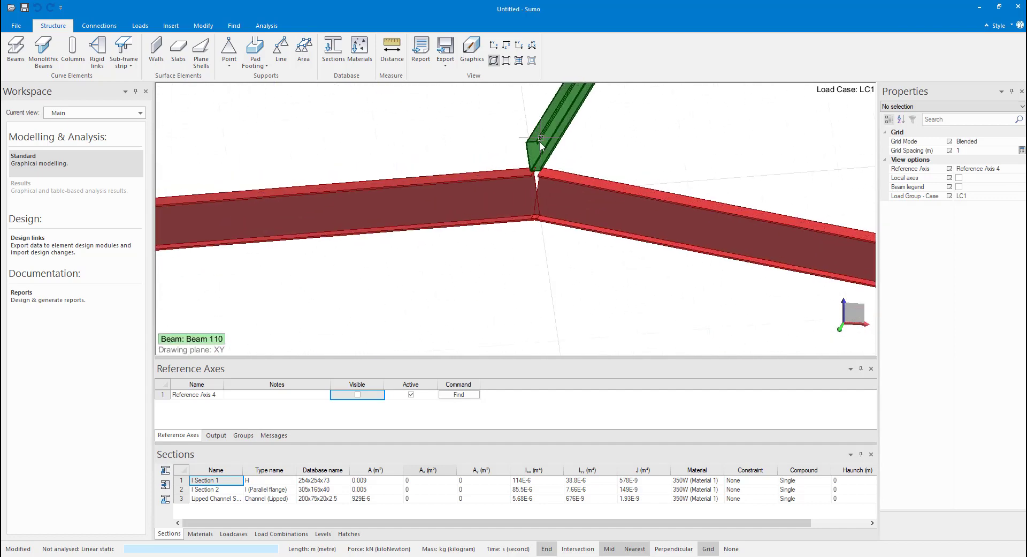
{"action": "scroll", "coordinate": [541, 142], "scroll_direction": "down", "scroll_amount": 5}
Step: Switch to wireframe display and draw a rigid link from the ridge node at 7; 6; 0 to the near end of the channel beam
{"action": "left_click", "coordinate": [506, 60]}
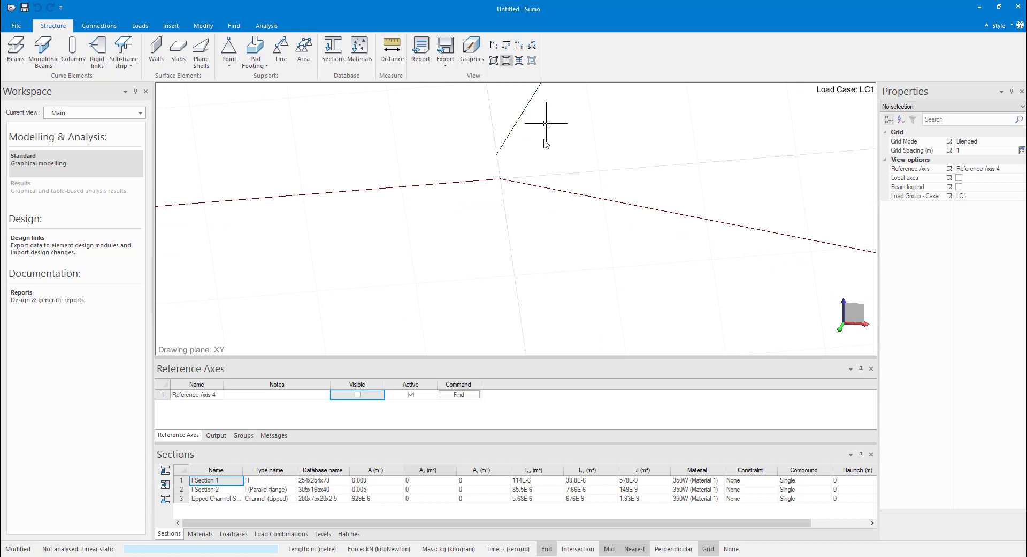
{"action": "middle_click_drag", "start_coordinate": [544, 140], "coordinate": [503, 202]}
{"action": "scroll", "coordinate": [439, 218], "scroll_direction": "down", "scroll_amount": 8}
{"action": "scroll", "coordinate": [446, 218], "scroll_direction": "up", "scroll_amount": 2}
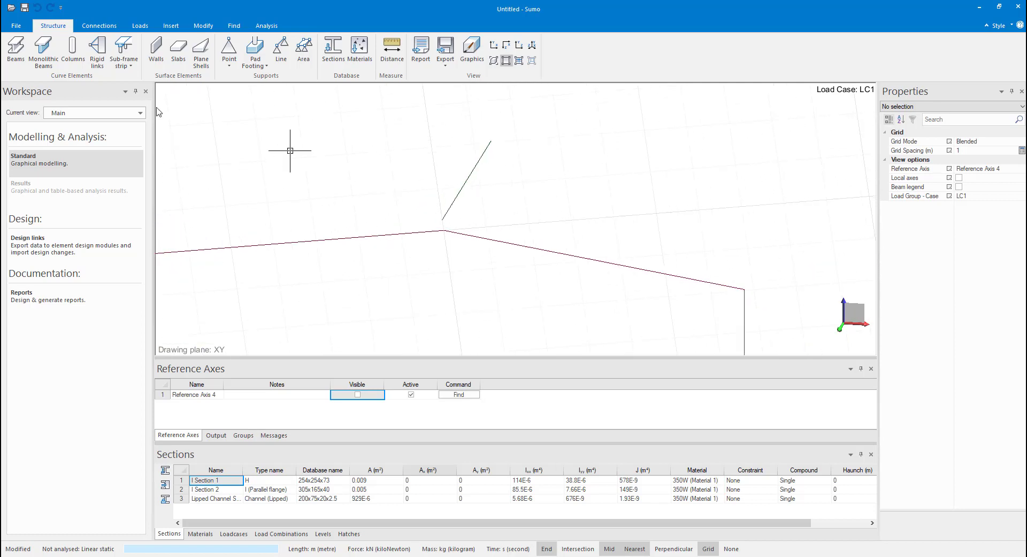
{"action": "left_click", "coordinate": [97, 48]}
{"action": "scroll", "coordinate": [446, 219], "scroll_direction": "up", "scroll_amount": 2}
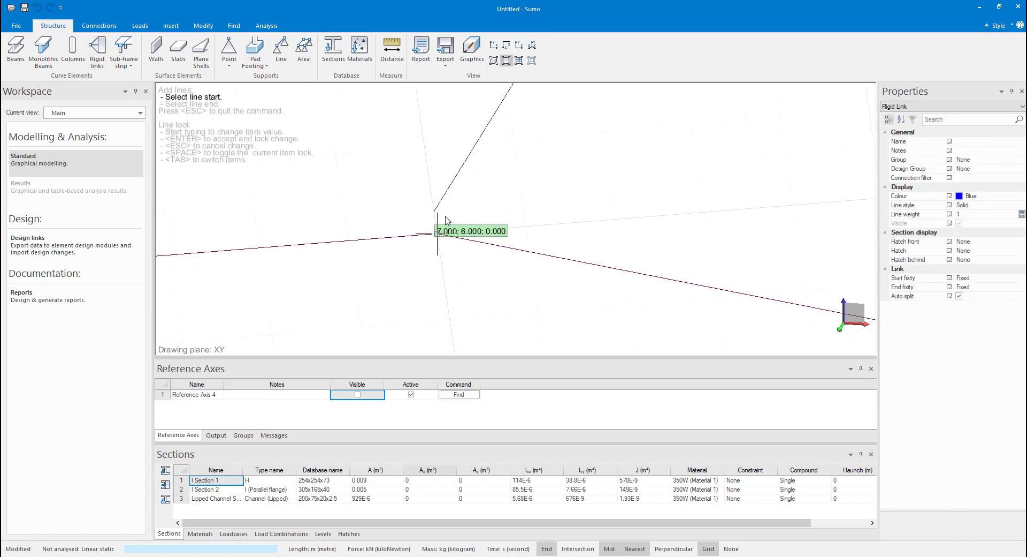
{"action": "scroll", "coordinate": [445, 217], "scroll_direction": "up", "scroll_amount": 2}
{"action": "left_click", "coordinate": [428, 253]}
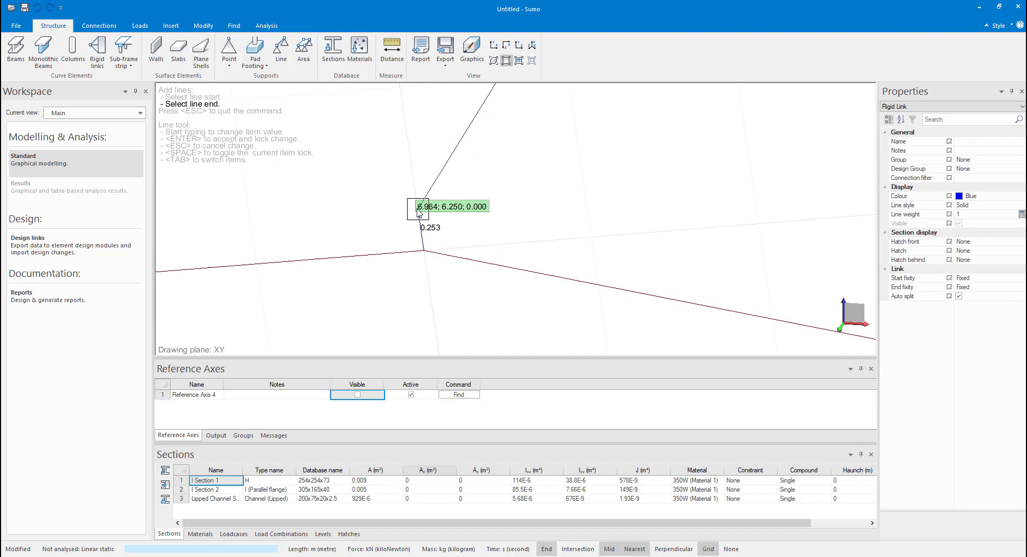
{"action": "left_click", "coordinate": [419, 210]}
{"action": "key", "text": "Escape"}
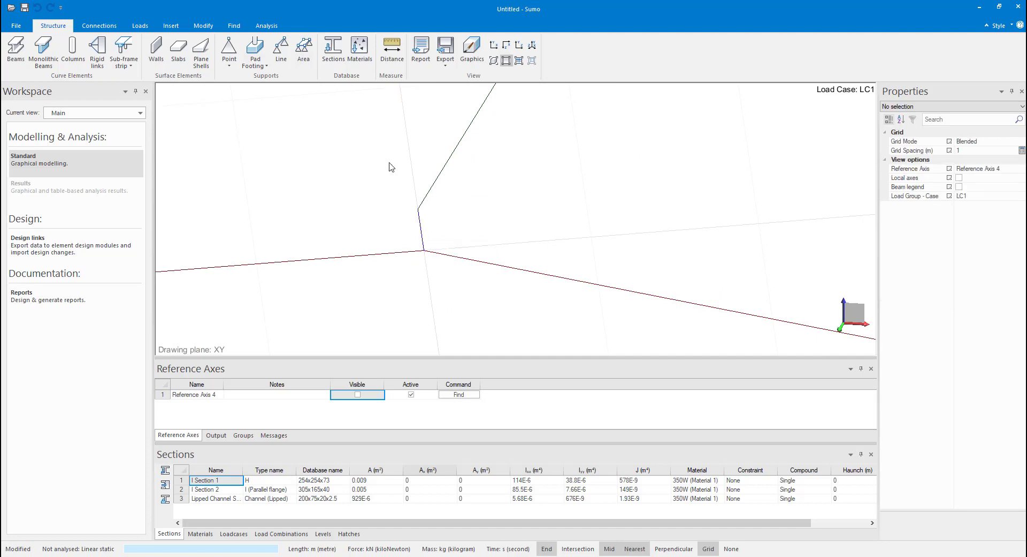
Step: Switch to rendered display and inspect the linked channel purlin on the whole portal frame
{"action": "scroll", "coordinate": [388, 182], "scroll_direction": "down", "scroll_amount": 3}
{"action": "left_click", "coordinate": [494, 61]}
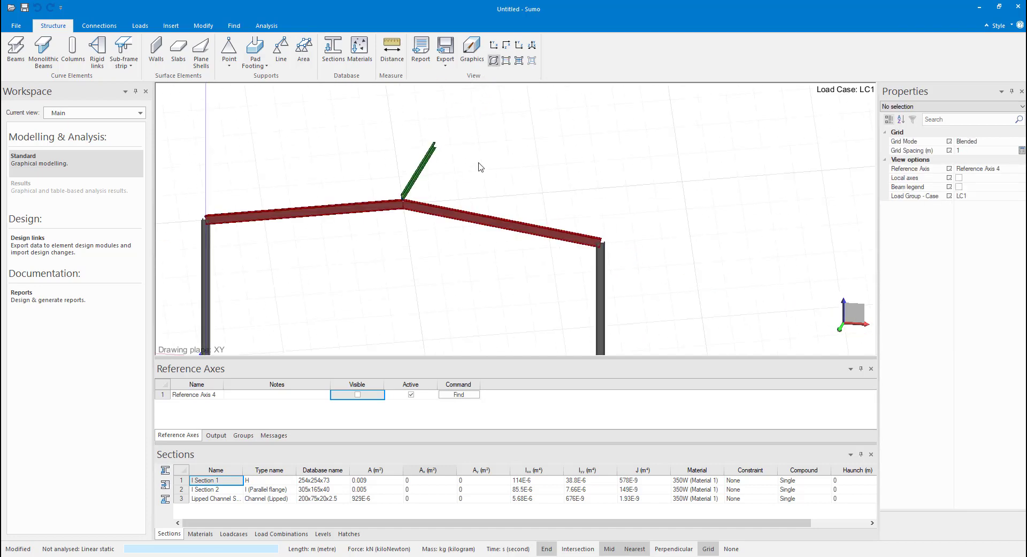
{"action": "scroll", "coordinate": [481, 185], "scroll_direction": "down", "scroll_amount": 3}
{"action": "mouse_move", "coordinate": [519, 192]}
{"action": "middle_mouse_down"}
{"action": "mouse_move", "coordinate": [535, 181]}
{"action": "mouse_move", "coordinate": [510, 193]}
{"action": "middle_mouse_up"}
{"action": "scroll", "coordinate": [399, 193], "scroll_direction": "up", "scroll_amount": 3}
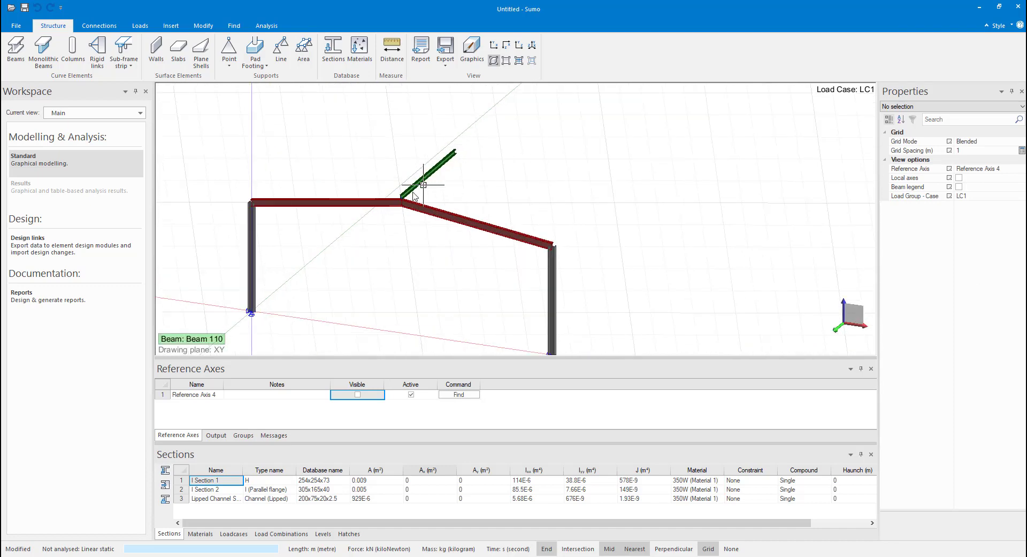
{"action": "scroll", "coordinate": [405, 214], "scroll_direction": "down", "scroll_amount": 2}
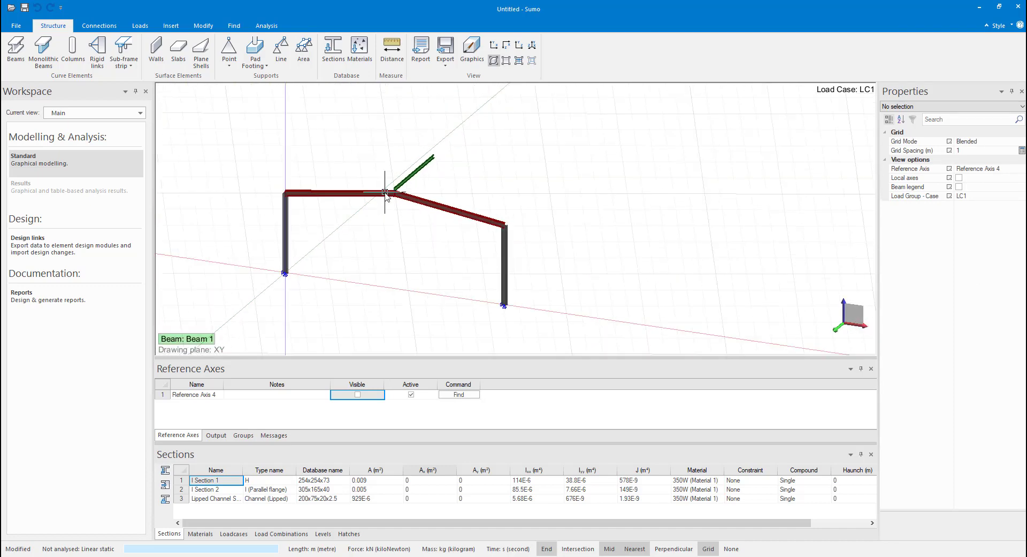
Step: Deactivate the reference axis and examine the purlin's alignment at the ridge in the front view, finishing in the isometric view
{"action": "left_click", "coordinate": [411, 394]}
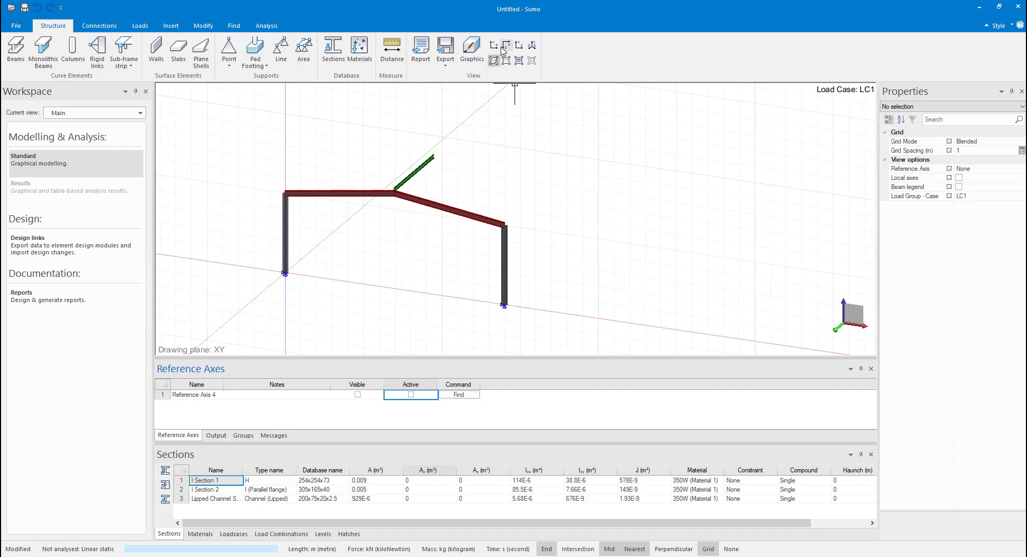
{"action": "left_click", "coordinate": [532, 44]}
{"action": "left_click", "coordinate": [494, 47]}
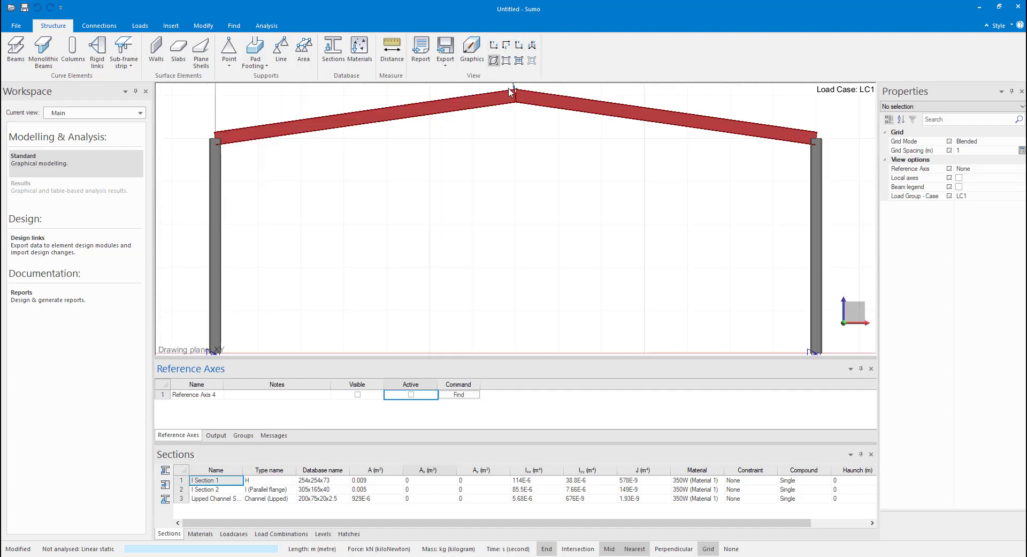
{"action": "scroll", "coordinate": [498, 115], "scroll_direction": "up", "scroll_amount": 5}
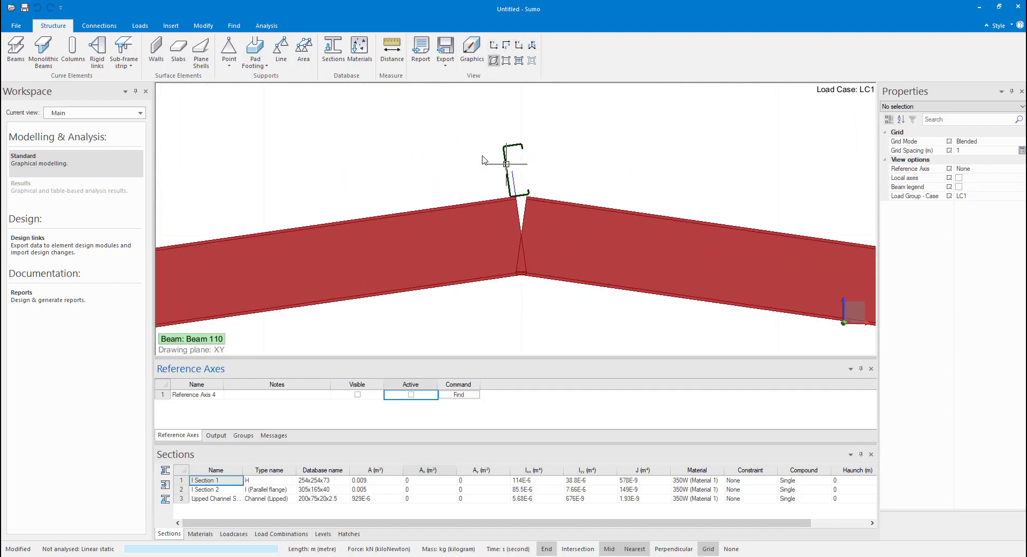
{"action": "scroll", "coordinate": [500, 123], "scroll_direction": "down", "scroll_amount": 5}
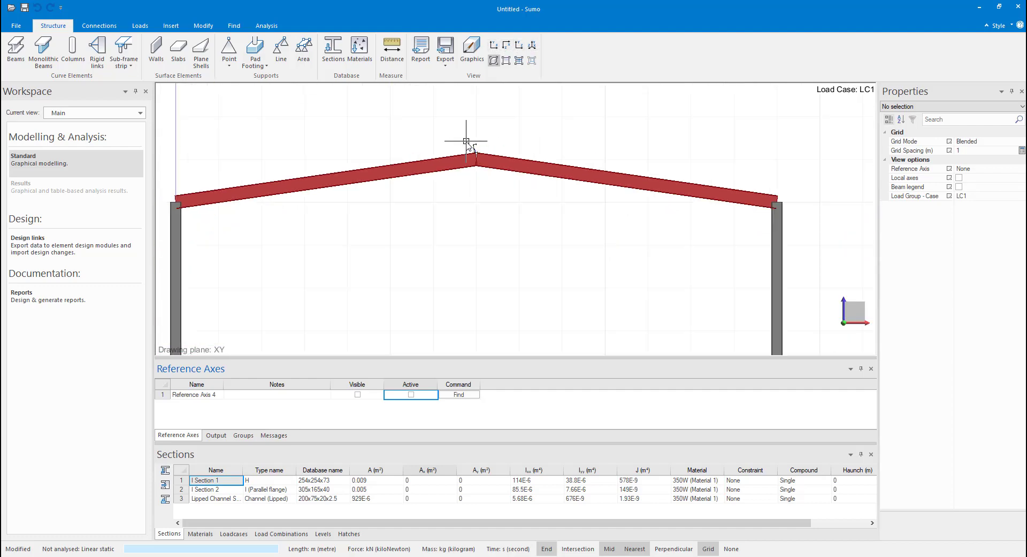
{"action": "left_click", "coordinate": [532, 45]}
{"action": "scroll", "coordinate": [491, 191], "scroll_direction": "up", "scroll_amount": 2}
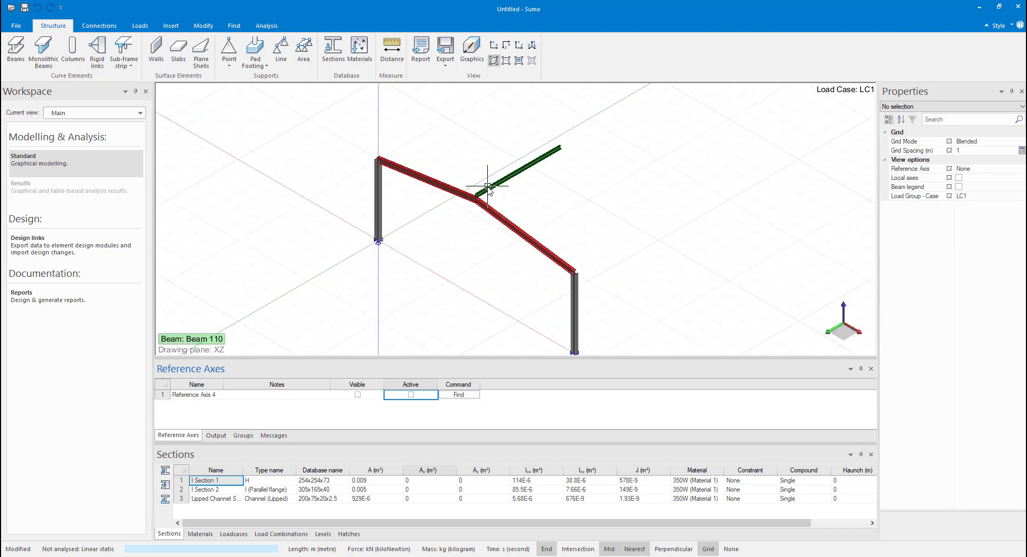
Step: Reactivate the reference axis and copy the purlin with its rigid link along the adjacent rafter from the ridge, making 3 copies at 2 m spacing
{"action": "left_click", "coordinate": [411, 394]}
{"action": "left_click_drag", "start_coordinate": [534, 179], "coordinate": [630, 229]}
{"action": "key", "text": "Escape"}
{"action": "scroll", "coordinate": [469, 143], "scroll_direction": "up", "scroll_amount": 3}
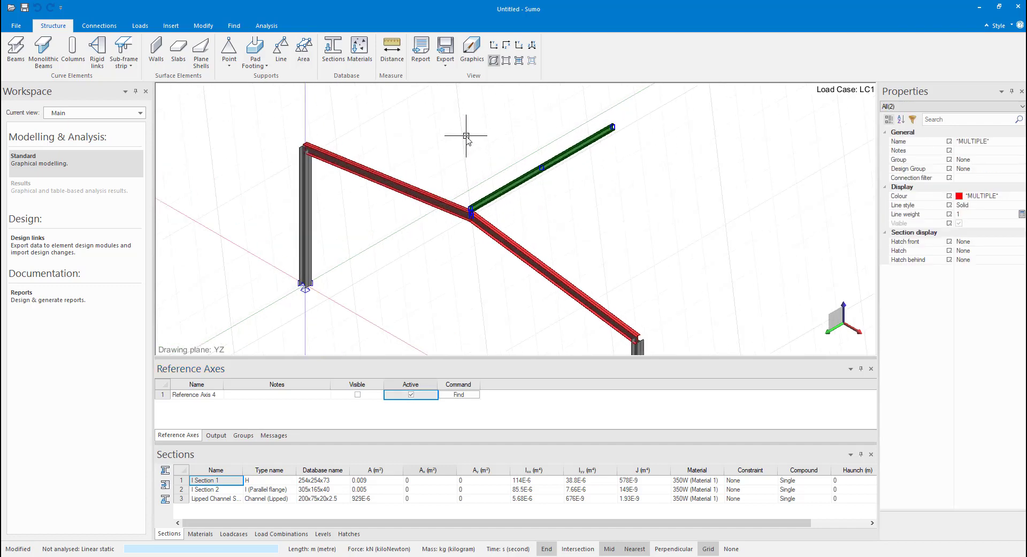
{"action": "left_click", "coordinate": [507, 60]}
{"action": "scroll", "coordinate": [471, 211], "scroll_direction": "up", "scroll_amount": 3}
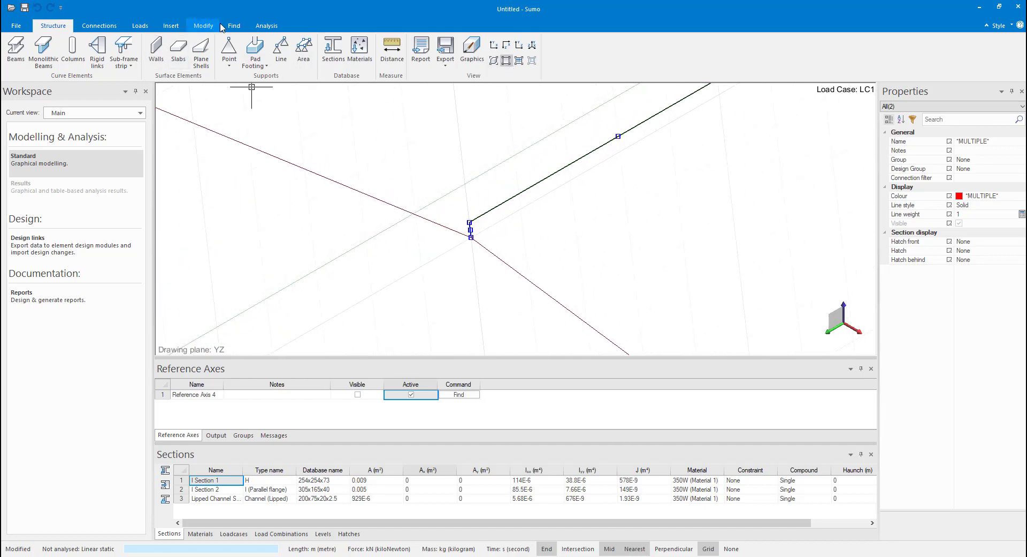
{"action": "left_click", "coordinate": [203, 26]}
{"action": "left_click", "coordinate": [89, 47]}
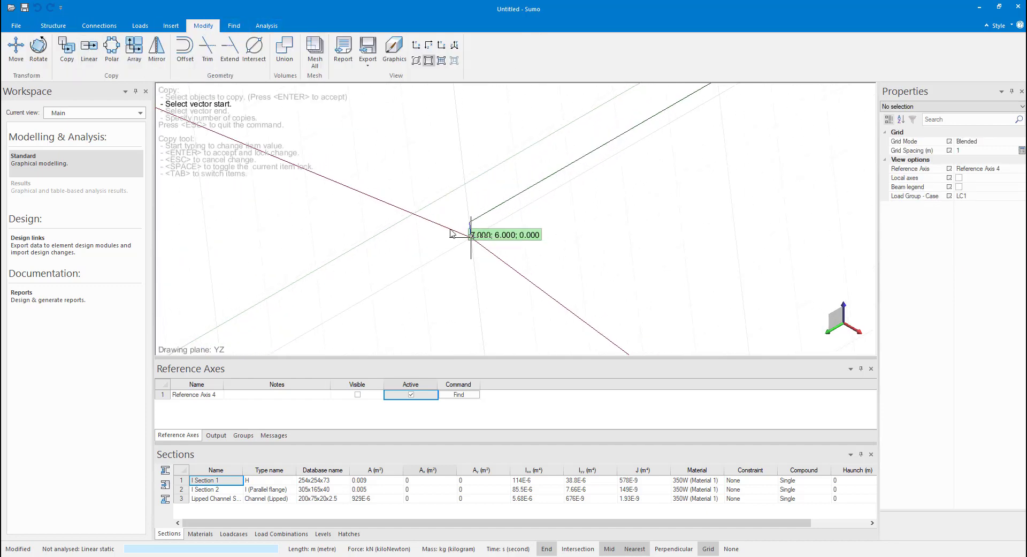
{"action": "left_click", "coordinate": [474, 240]}
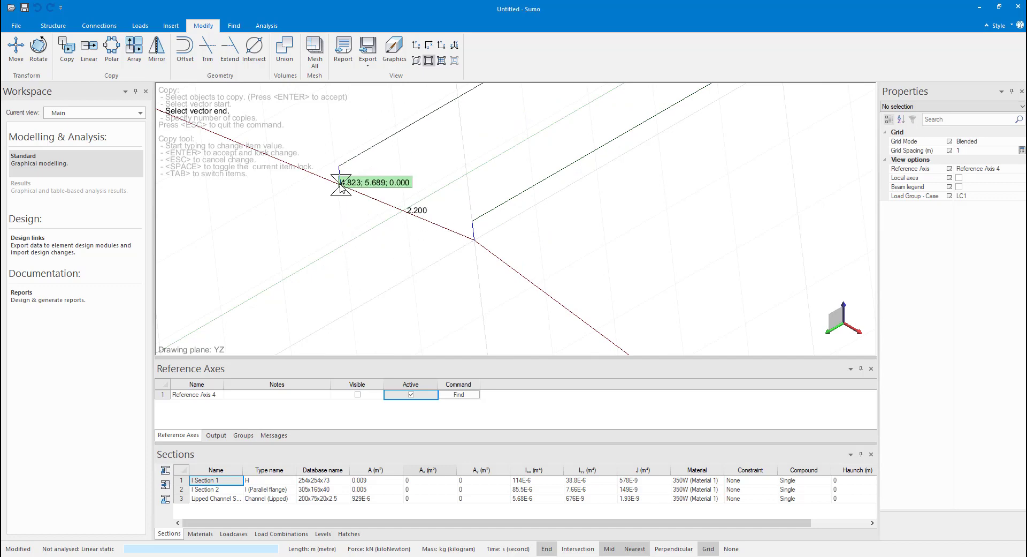
{"action": "key", "text": "Tab"}
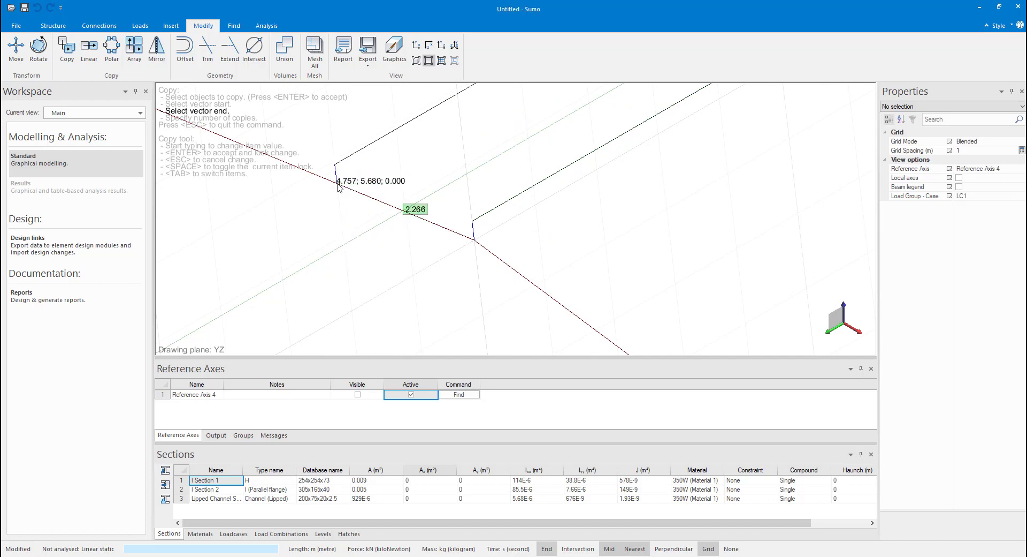
{"action": "type", "text": "2"}
{"action": "key", "text": "Return"}
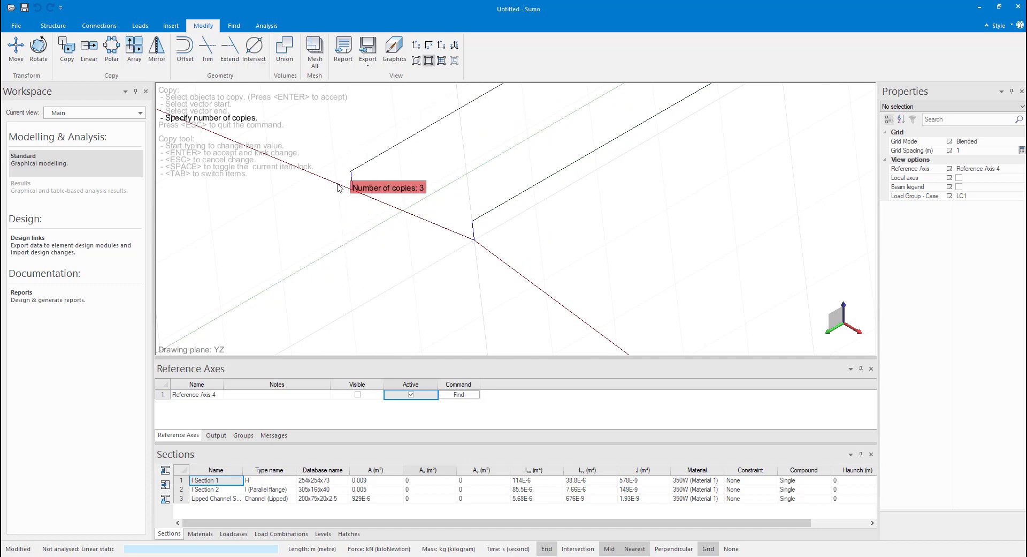
{"action": "key", "text": "Return"}
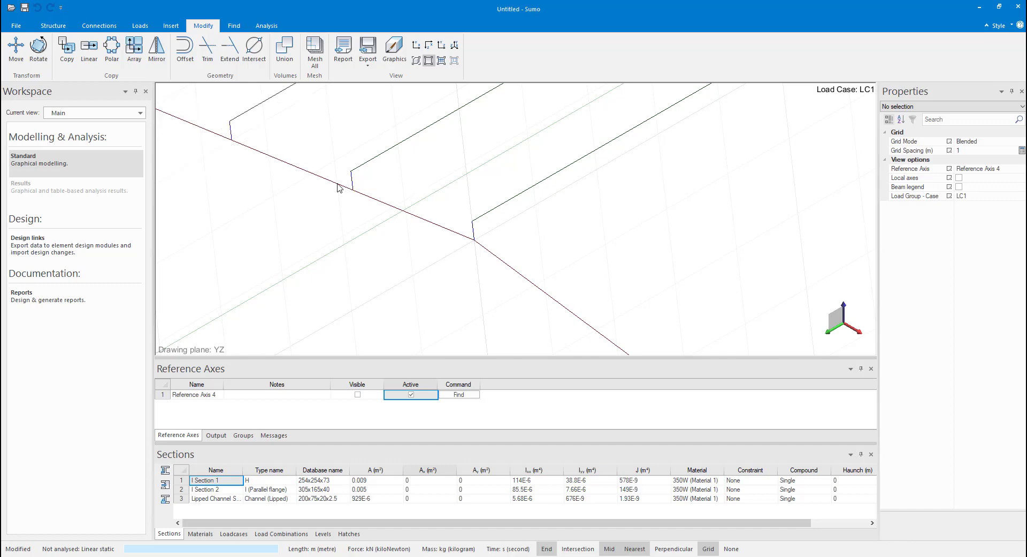
Step: Inspect the row of copied purlins along the rafter in rendered display
{"action": "scroll", "coordinate": [429, 241], "scroll_direction": "down", "scroll_amount": 4}
{"action": "left_click", "coordinate": [416, 61]}
{"action": "scroll", "coordinate": [401, 180], "scroll_direction": "down", "scroll_amount": 2}
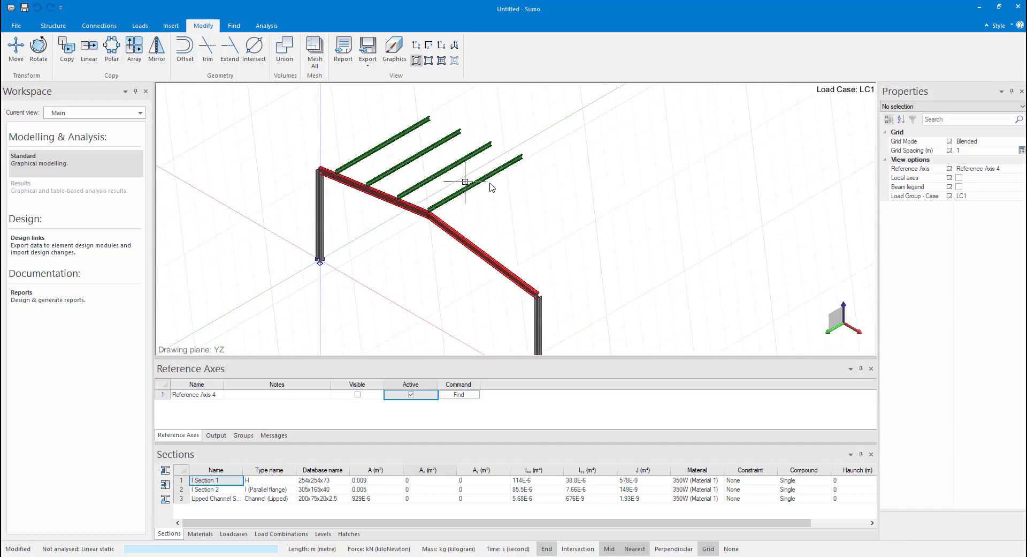
{"action": "middle_click_drag", "start_coordinate": [491, 186], "coordinate": [374, 138]}
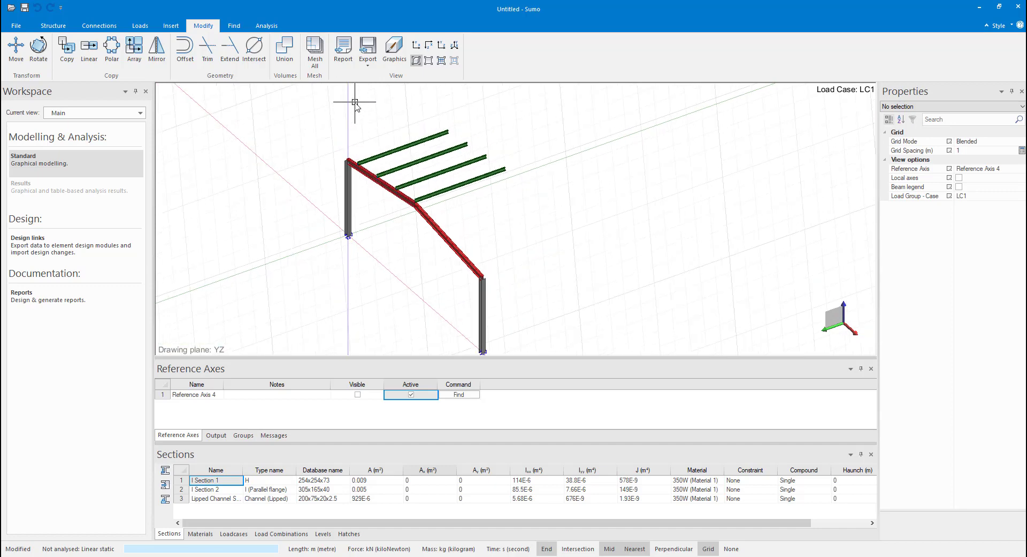
Step: Deactivate the reference axis and mirror the three copied purlins with their links across a vertical plane through the ridge, keeping the originals
{"action": "middle_click_drag", "start_coordinate": [355, 101], "coordinate": [427, 150]}
{"action": "mouse_move", "coordinate": [379, 90]}
{"action": "left_mouse_down"}
{"action": "mouse_move", "coordinate": [464, 127]}
{"action": "mouse_move", "coordinate": [526, 171]}
{"action": "mouse_move", "coordinate": [515, 194]}
{"action": "mouse_move", "coordinate": [615, 188]}
{"action": "mouse_move", "coordinate": [616, 197]}
{"action": "left_mouse_up"}
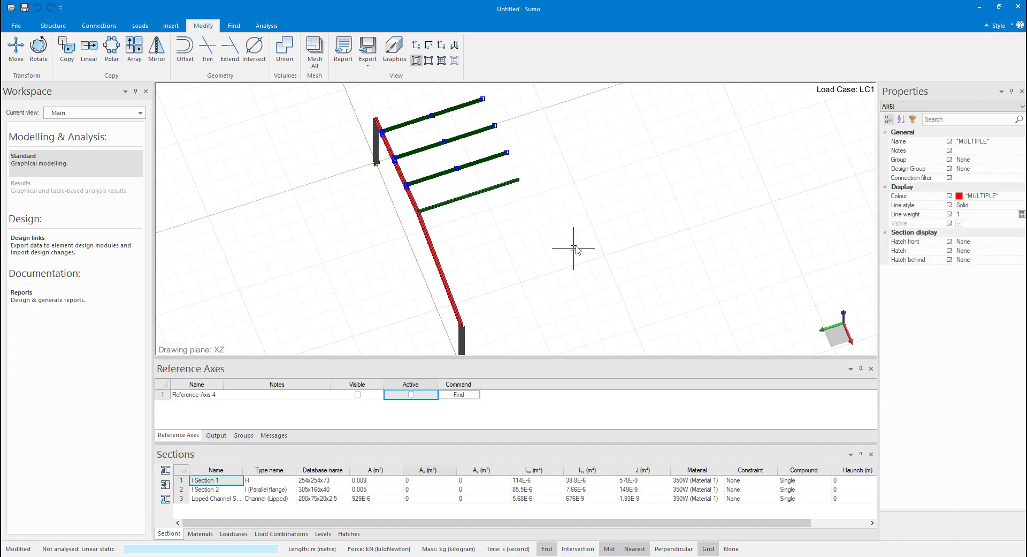
{"action": "mouse_move", "coordinate": [576, 250]}
{"action": "middle_mouse_down"}
{"action": "mouse_move", "coordinate": [588, 218]}
{"action": "mouse_move", "coordinate": [624, 200]}
{"action": "middle_mouse_up"}
{"action": "left_click", "coordinate": [156, 51]}
{"action": "left_click", "coordinate": [429, 60]}
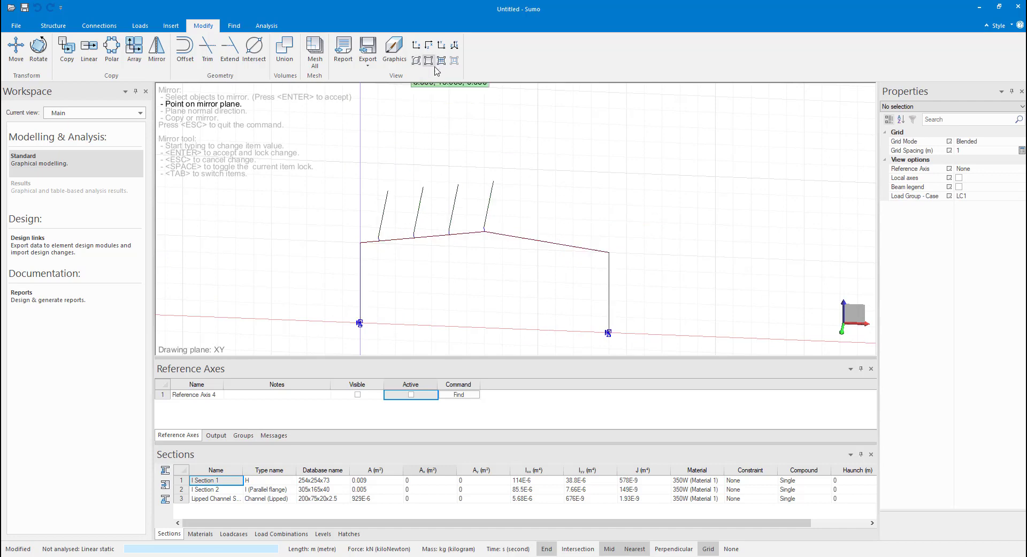
{"action": "scroll", "coordinate": [488, 231], "scroll_direction": "up", "scroll_amount": 6}
{"action": "left_click", "coordinate": [476, 231]}
{"action": "scroll", "coordinate": [464, 221], "scroll_direction": "down", "scroll_amount": 3}
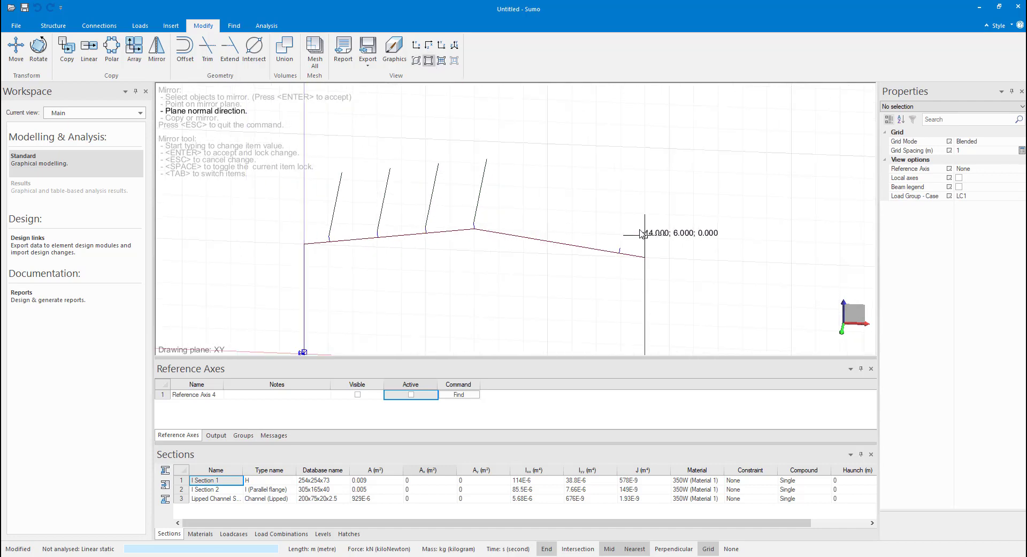
{"action": "left_click", "coordinate": [644, 233]}
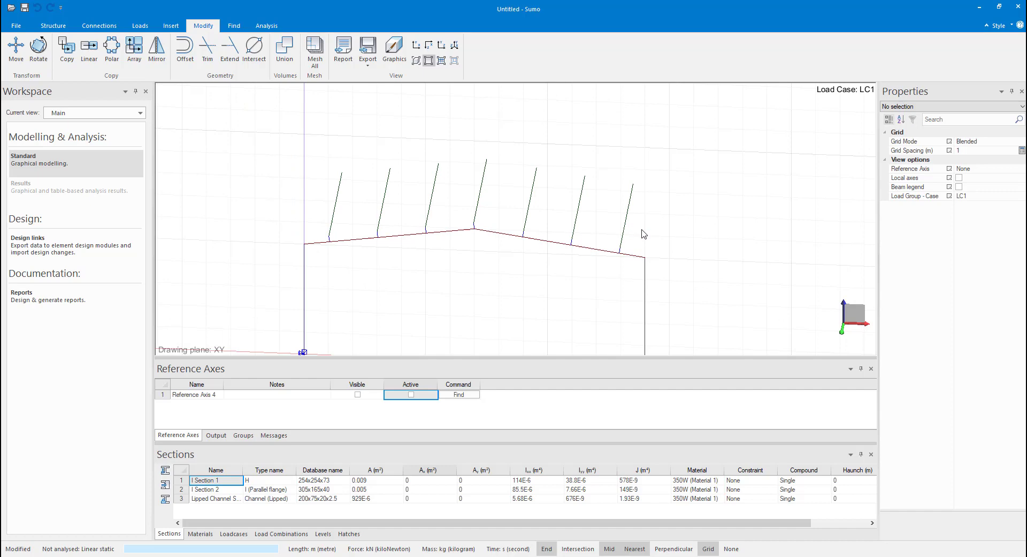
Step: Check the purlins on both roof slopes in rendered display, from an angled view and the front view
{"action": "left_click", "coordinate": [416, 61]}
{"action": "mouse_move", "coordinate": [637, 194]}
{"action": "middle_mouse_down"}
{"action": "mouse_move", "coordinate": [602, 162]}
{"action": "mouse_move", "coordinate": [625, 166]}
{"action": "mouse_move", "coordinate": [577, 188]}
{"action": "mouse_move", "coordinate": [621, 229]}
{"action": "mouse_move", "coordinate": [604, 252]}
{"action": "middle_mouse_up"}
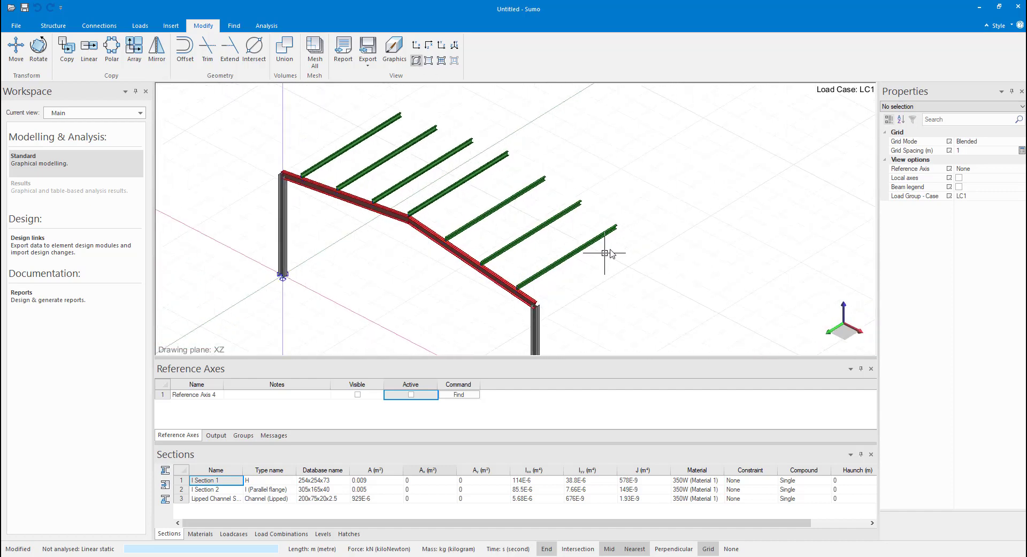
{"action": "left_click", "coordinate": [428, 47]}
{"action": "left_click", "coordinate": [417, 47]}
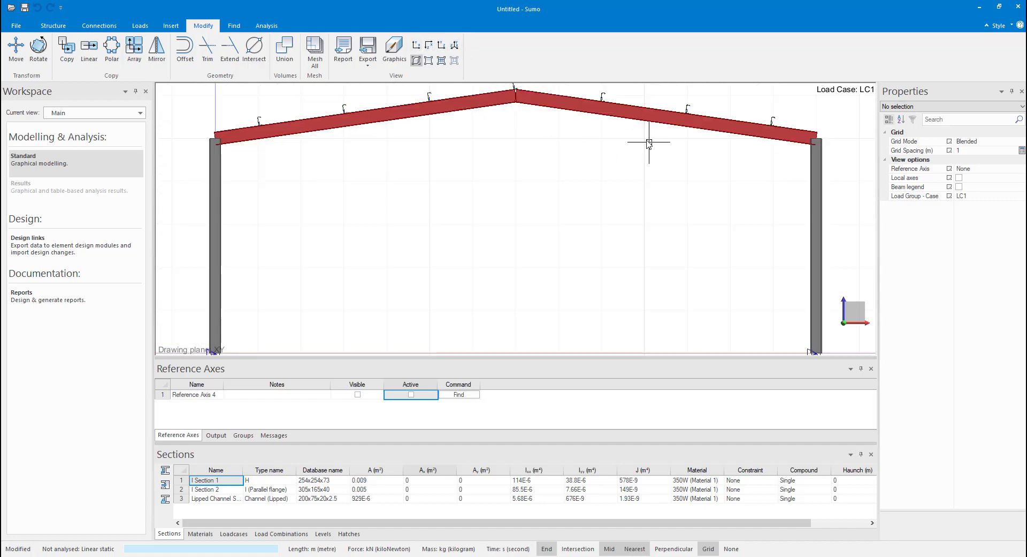
Step: Turn the three mirrored purlins by 180° about their own axes by changing their rotation by 180
{"action": "scroll", "coordinate": [556, 130], "scroll_direction": "up", "scroll_amount": 5}
{"action": "scroll", "coordinate": [555, 130], "scroll_direction": "down", "scroll_amount": 8}
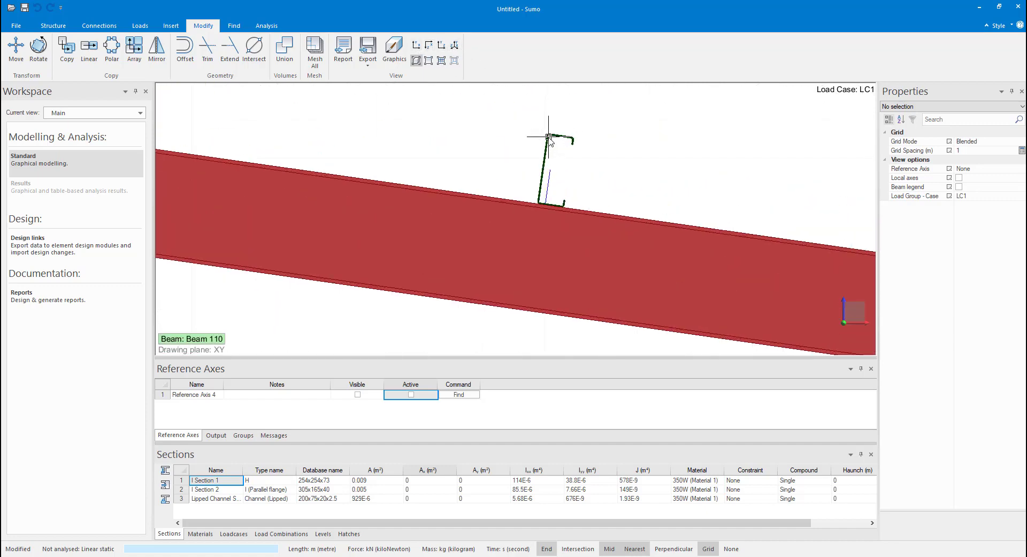
{"action": "middle_click_drag", "start_coordinate": [491, 124], "coordinate": [590, 176]}
{"action": "left_click_drag", "start_coordinate": [599, 250], "coordinate": [527, 148]}
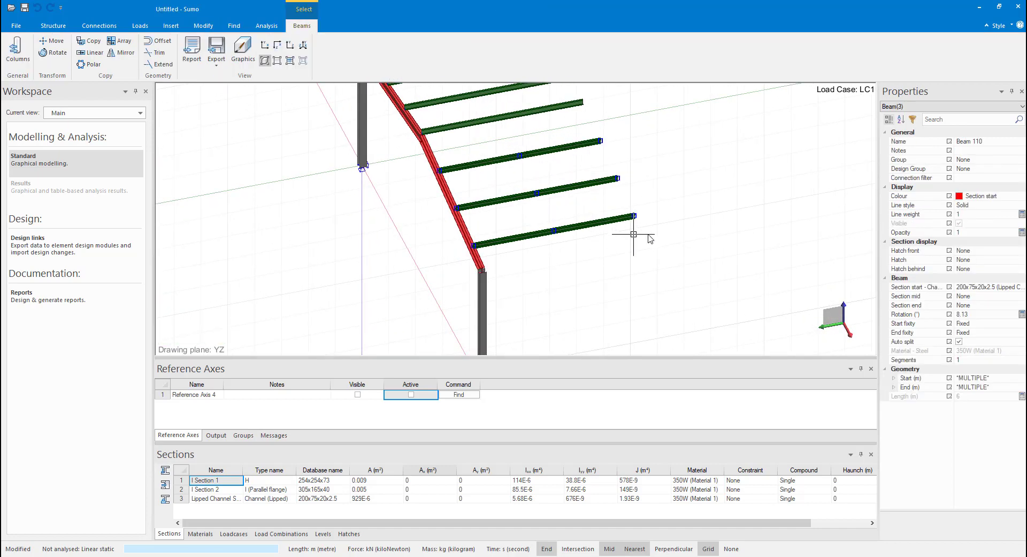
{"action": "key", "text": "Escape"}
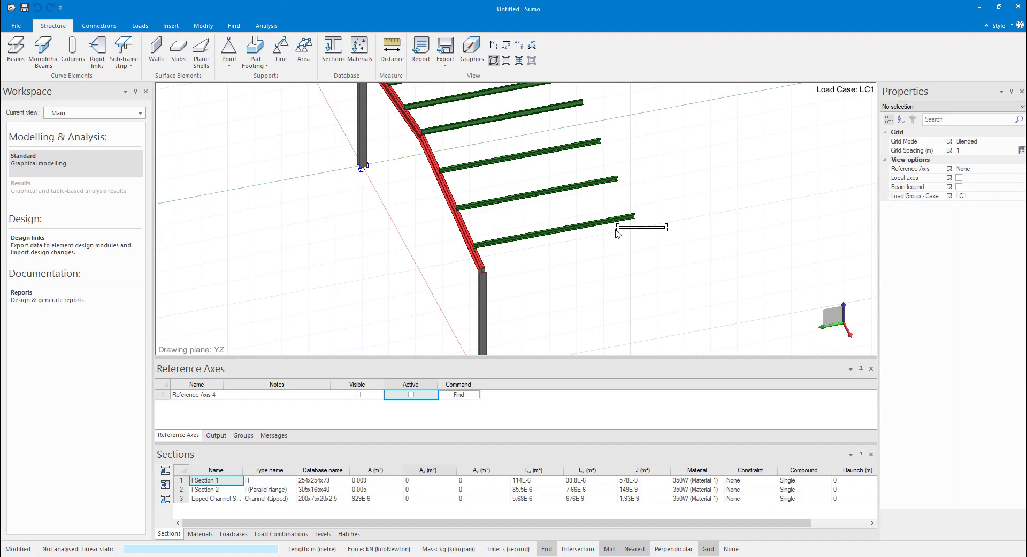
{"action": "left_click_drag", "start_coordinate": [593, 219], "coordinate": [515, 134]}
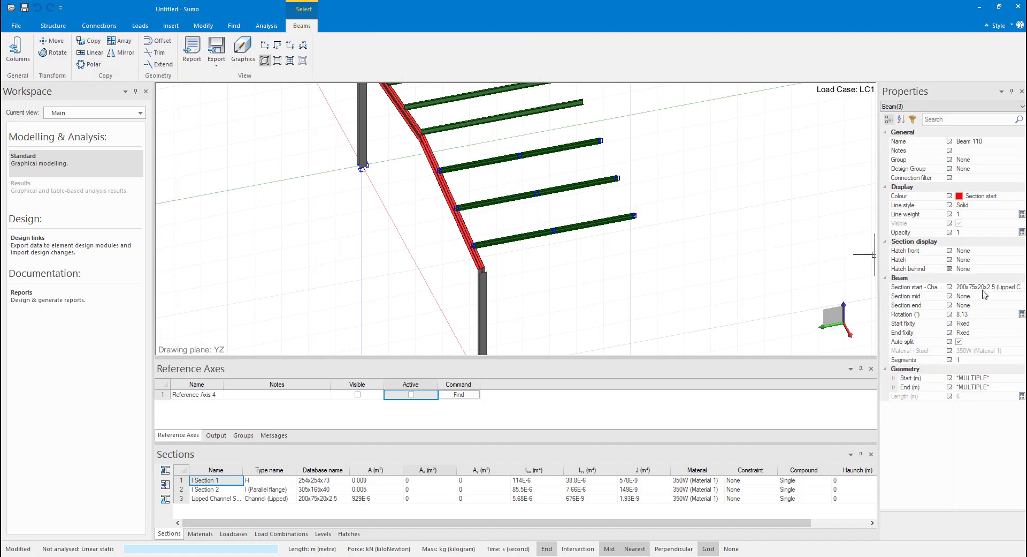
{"action": "left_click", "coordinate": [1004, 314]}
{"action": "left_click", "coordinate": [1022, 314]}
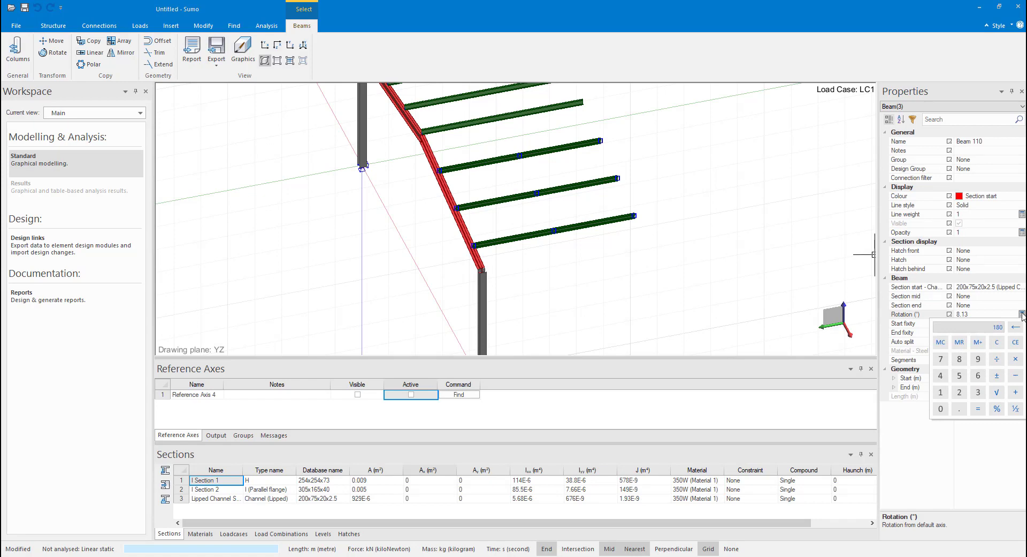
{"action": "key", "text": "Return"}
{"action": "key", "text": "Escape"}
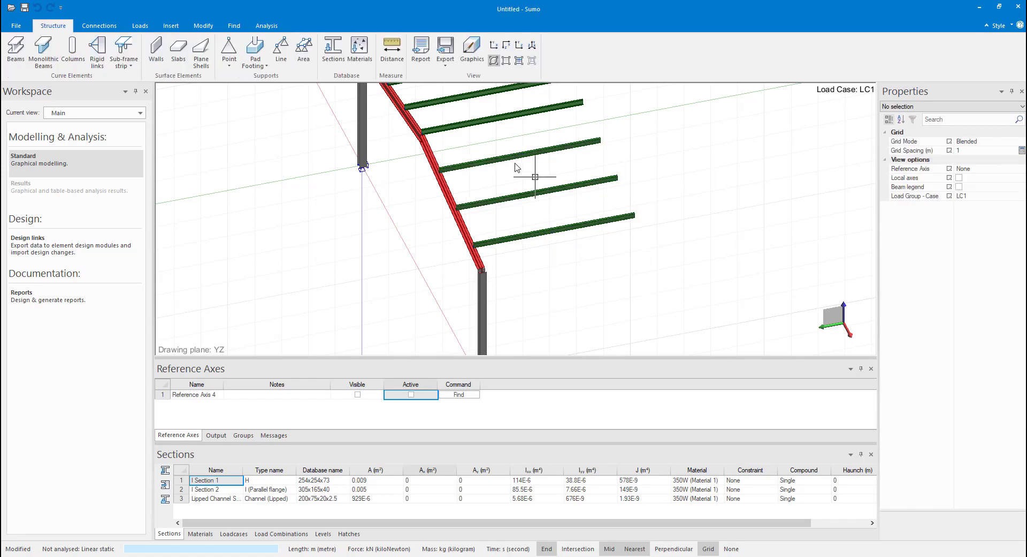
{"action": "left_click", "coordinate": [493, 44]}
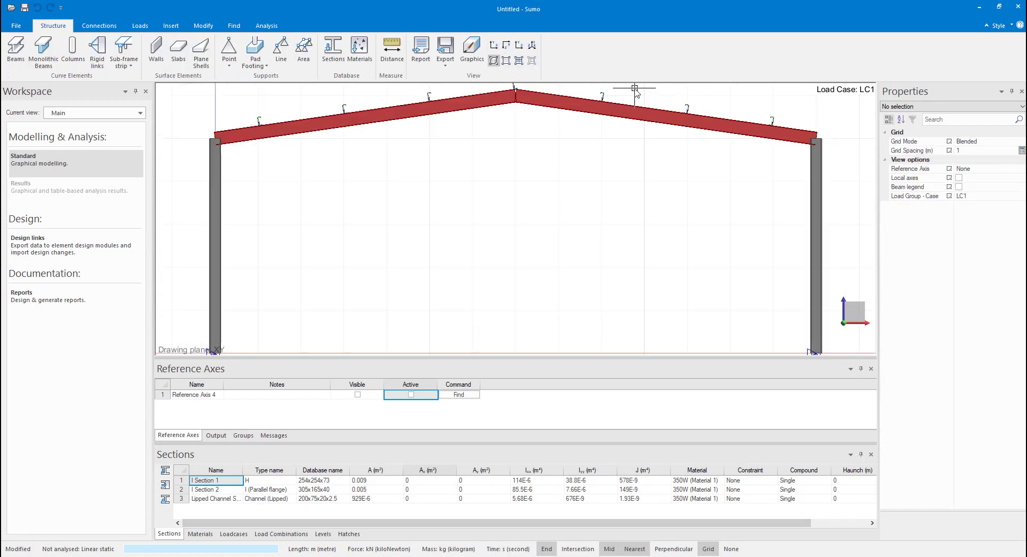
{"action": "scroll", "coordinate": [574, 176], "scroll_direction": "up", "scroll_amount": 5}
{"action": "scroll", "coordinate": [556, 151], "scroll_direction": "down", "scroll_amount": 6}
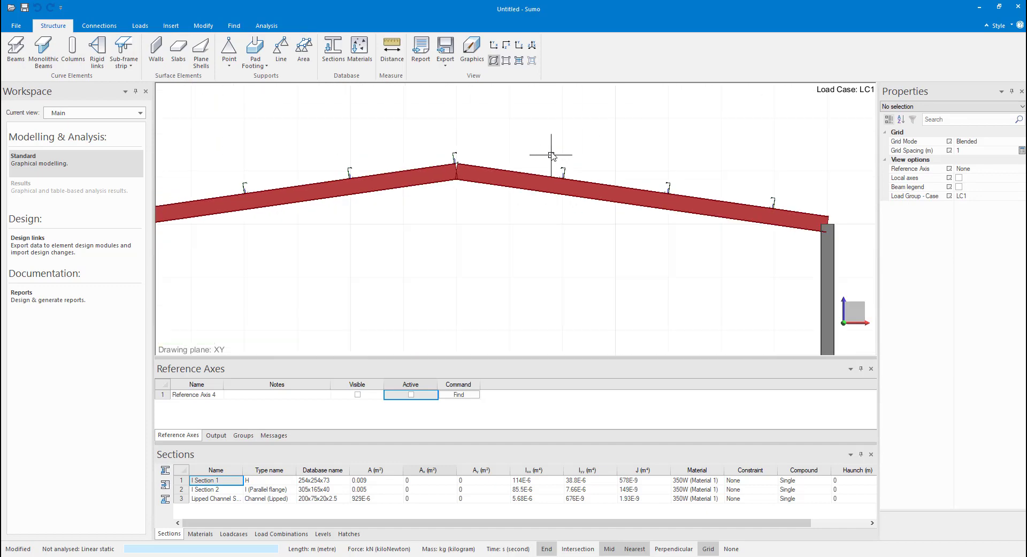
Step: Copy the whole portal frame with its supports, purlins and rigid links along the purlin direction, making 3 copies at 6 m spacing
{"action": "mouse_move", "coordinate": [657, 147]}
{"action": "middle_mouse_down"}
{"action": "mouse_move", "coordinate": [605, 178]}
{"action": "mouse_move", "coordinate": [637, 176]}
{"action": "mouse_move", "coordinate": [613, 228]}
{"action": "middle_mouse_up"}
{"action": "scroll", "coordinate": [557, 193], "scroll_direction": "down", "scroll_amount": 3}
{"action": "scroll", "coordinate": [613, 228], "scroll_direction": "down", "scroll_amount": 1}
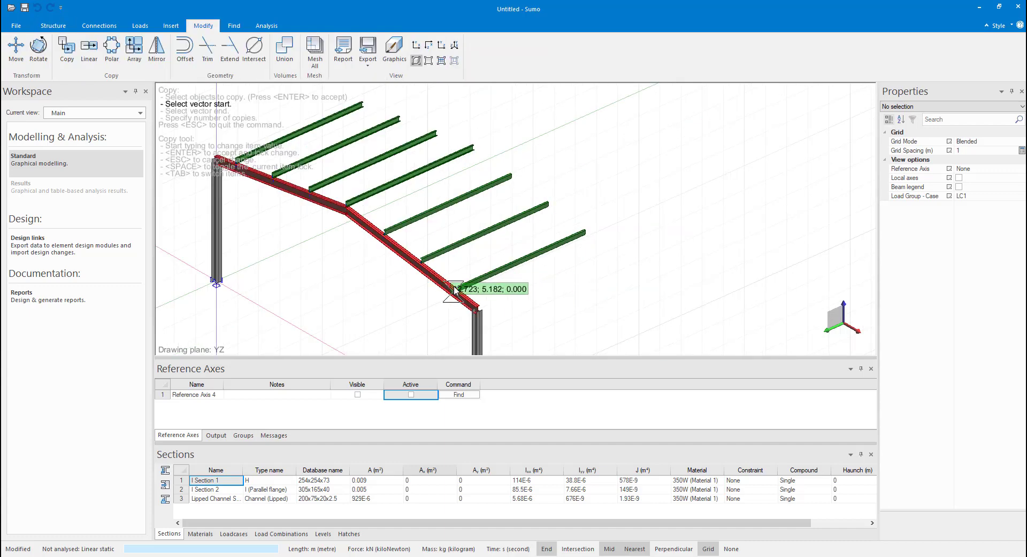
{"action": "left_click", "coordinate": [429, 60]}
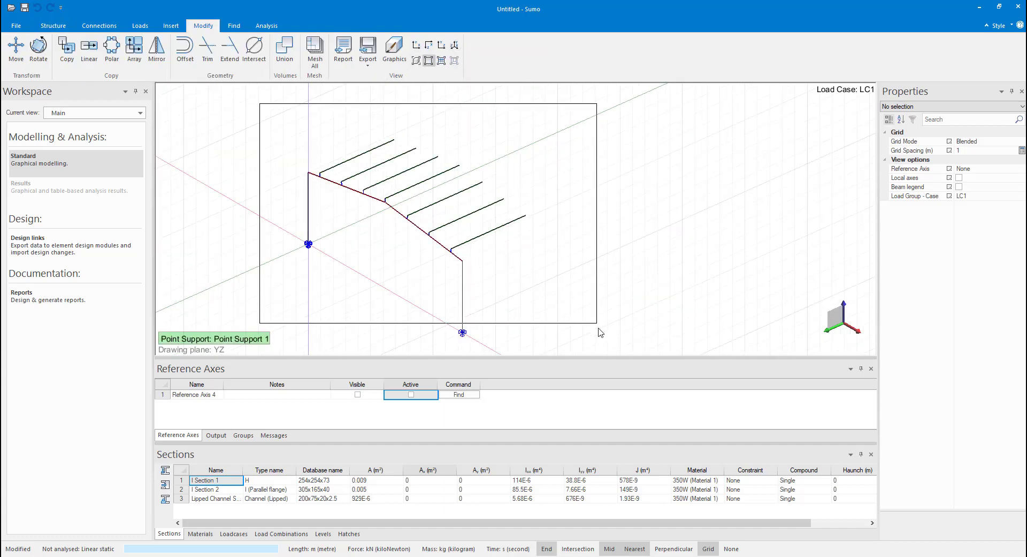
{"action": "left_click_drag", "start_coordinate": [599, 329], "coordinate": [594, 345]}
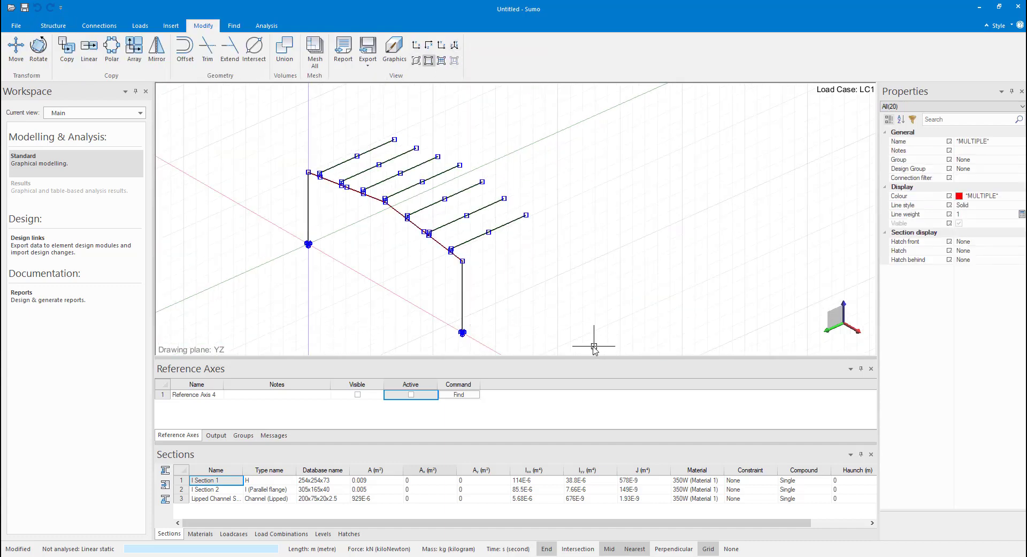
{"action": "left_click", "coordinate": [66, 48]}
{"action": "scroll", "coordinate": [437, 257], "scroll_direction": "up", "scroll_amount": 4}
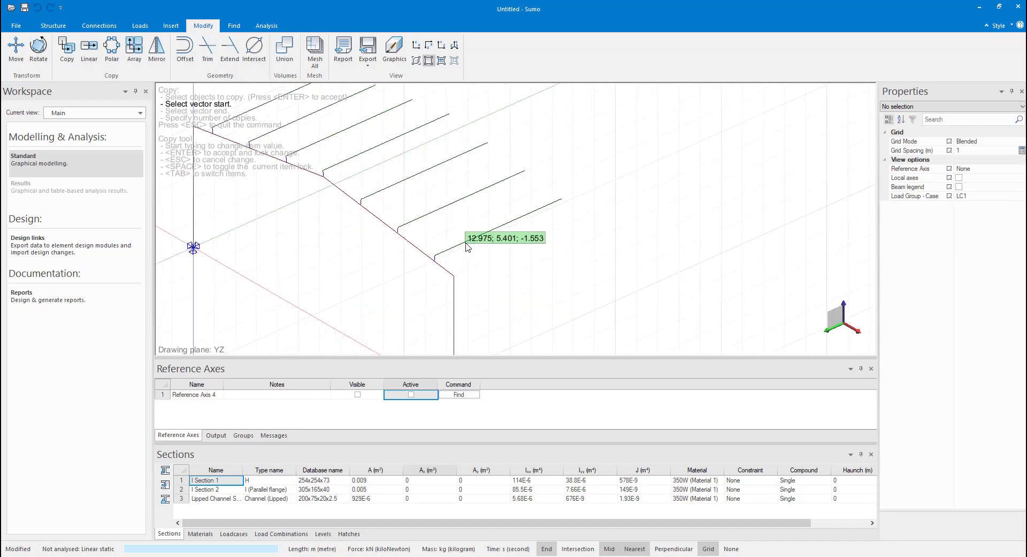
{"action": "left_click", "coordinate": [438, 257]}
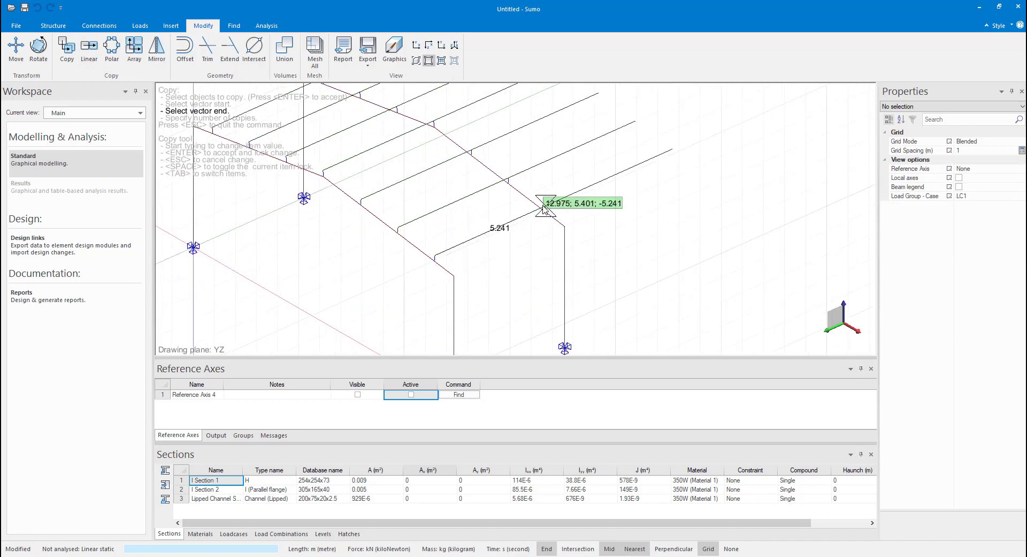
{"action": "scroll", "coordinate": [551, 213], "scroll_direction": "up", "scroll_amount": 3}
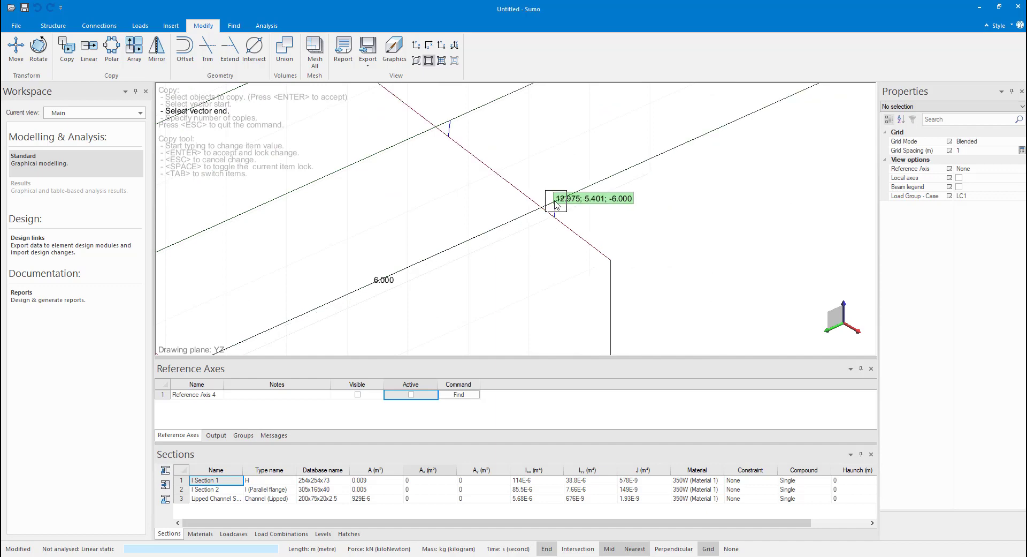
{"action": "left_click", "coordinate": [556, 202]}
{"action": "key", "text": "Return"}
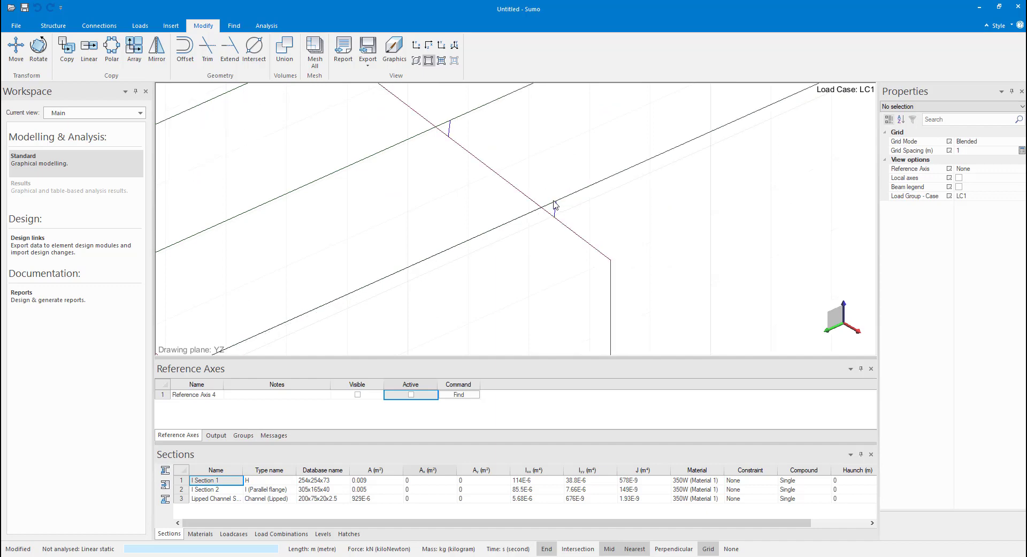
Step: Delete the purlins that project beyond the last portal frame
{"action": "scroll", "coordinate": [367, 243], "scroll_direction": "down", "scroll_amount": 7}
{"action": "middle_click_drag", "start_coordinate": [532, 213], "coordinate": [500, 232]}
{"action": "scroll", "coordinate": [527, 224], "scroll_direction": "down", "scroll_amount": 7}
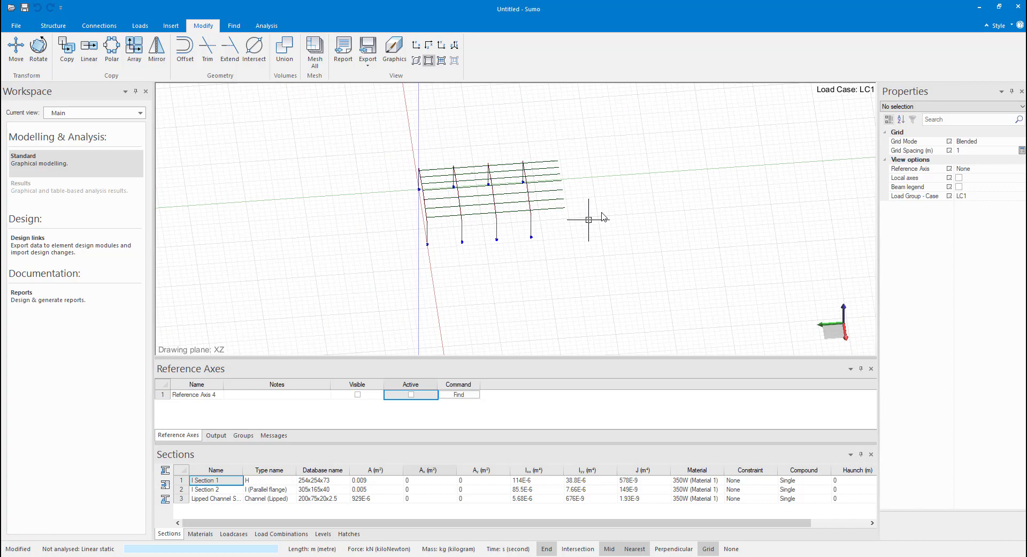
{"action": "scroll", "coordinate": [600, 167], "scroll_direction": "up", "scroll_amount": 4}
{"action": "left_click_drag", "start_coordinate": [578, 242], "coordinate": [486, 141]}
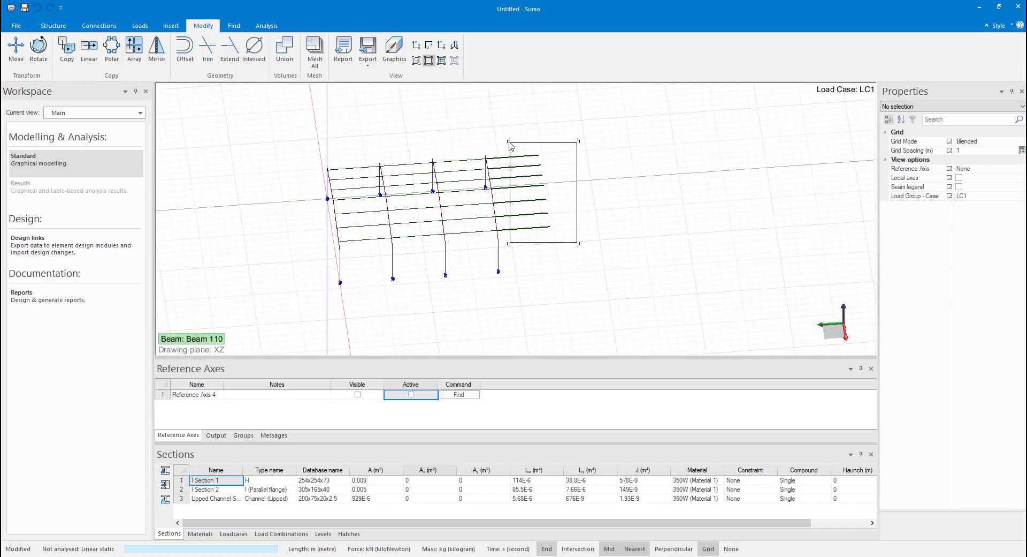
{"action": "left_click", "coordinate": [731, 172]}
Step: Check the complete row of frames and purlins in rendered display, from the isometric and front views
{"action": "left_click", "coordinate": [532, 60]}
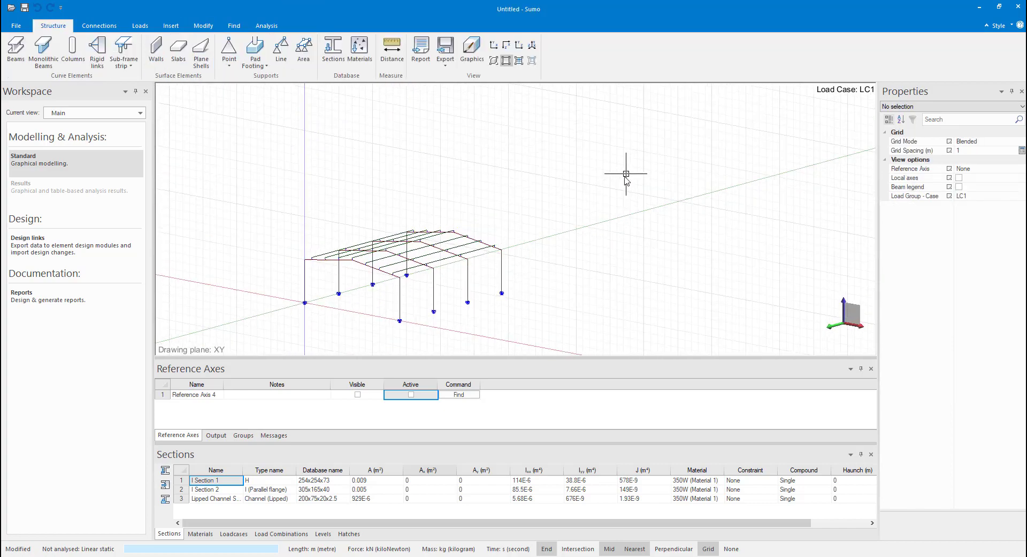
{"action": "left_click", "coordinate": [496, 60]}
{"action": "left_click", "coordinate": [532, 46]}
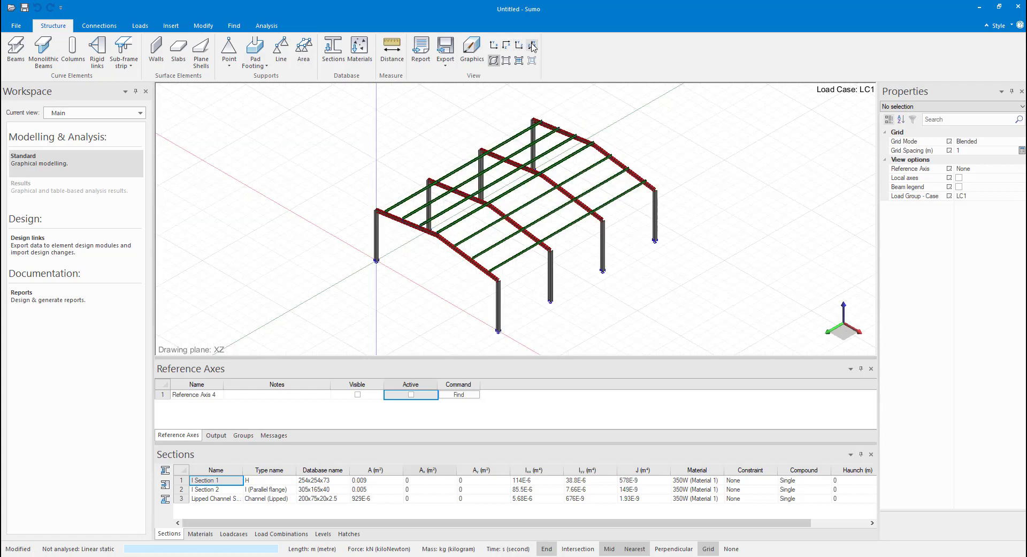
{"action": "left_click", "coordinate": [507, 45]}
{"action": "left_click", "coordinate": [514, 87]}
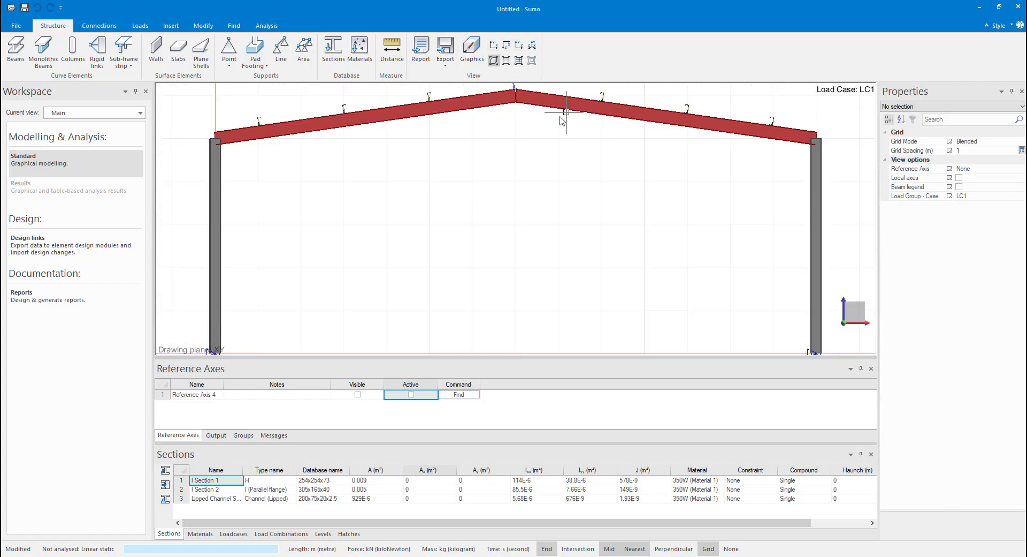
{"action": "left_click", "coordinate": [532, 45]}
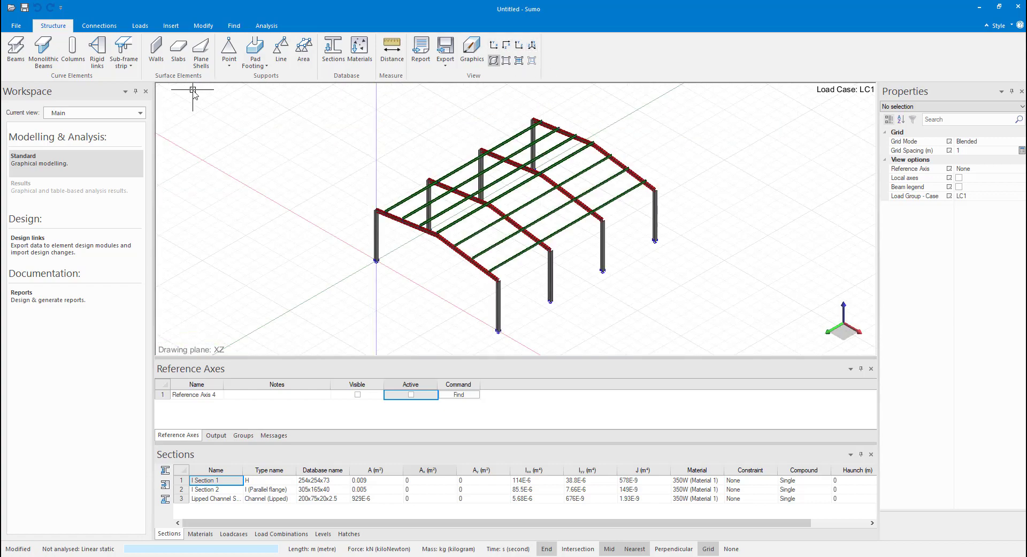